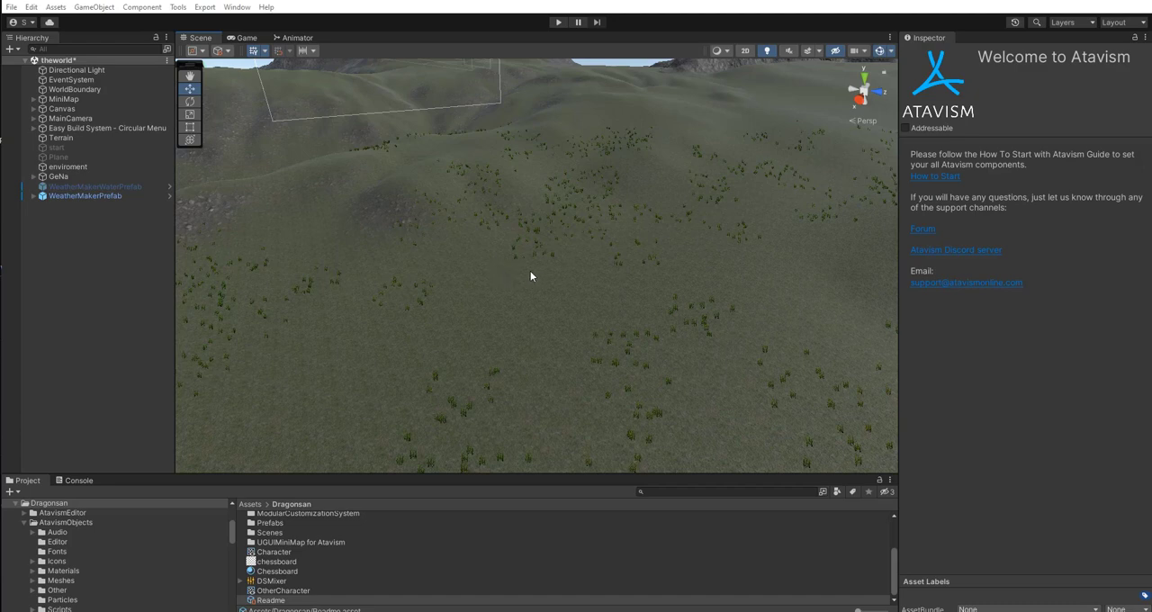
Create an empty object in the scene and add the Atavism Mob Spawn Marker Generator component to it.
right_drag(530, 277, 620, 250)
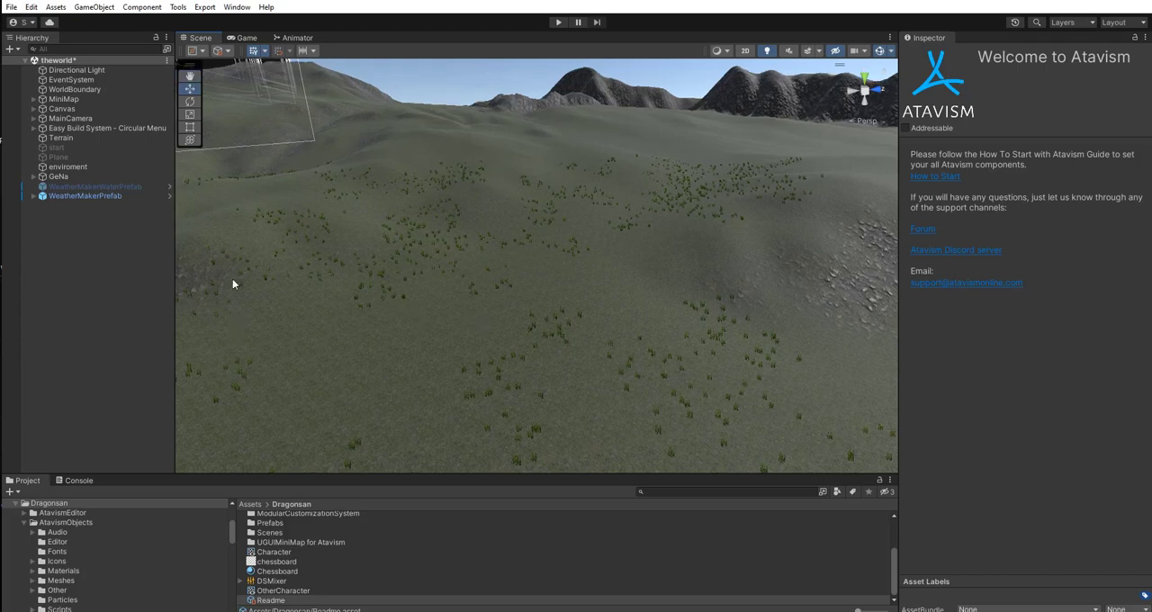
right_click(72, 243)
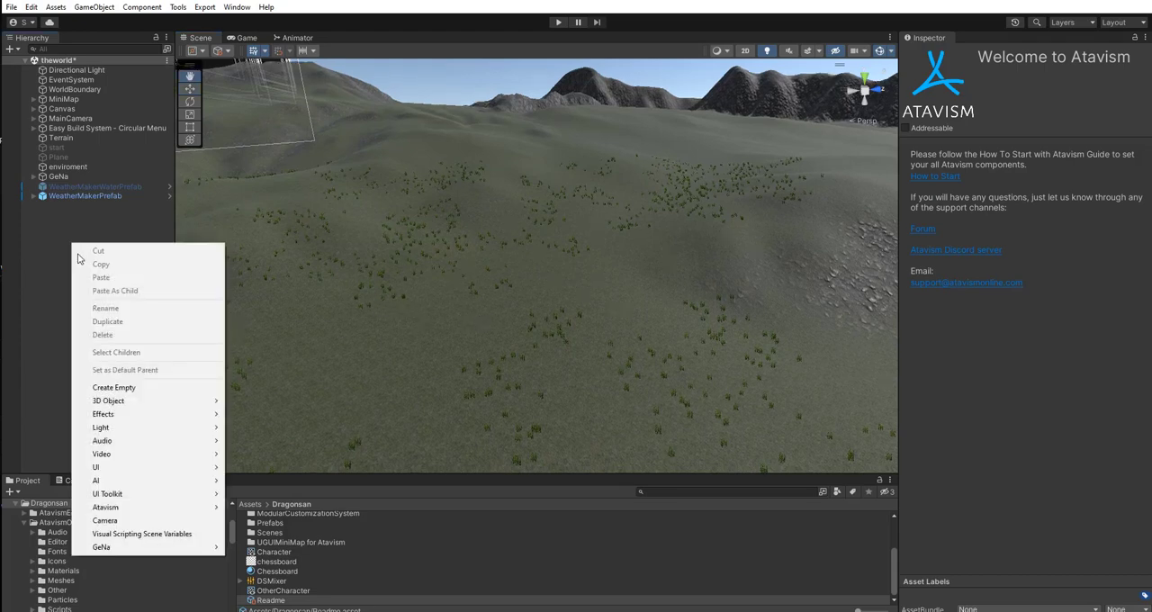
click(121, 387)
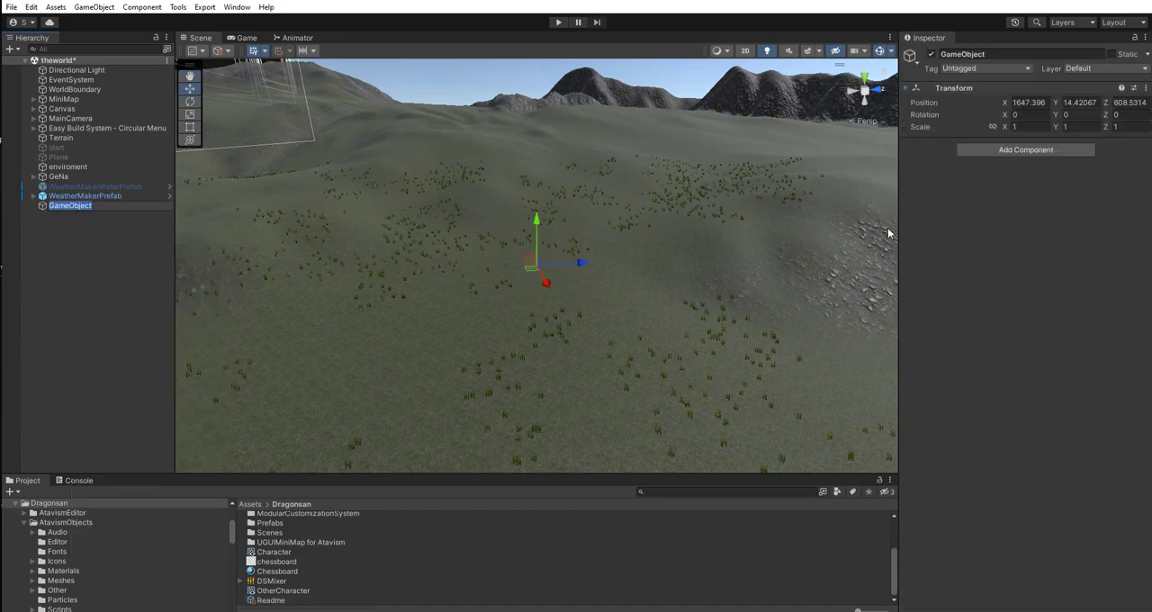
click(1028, 151)
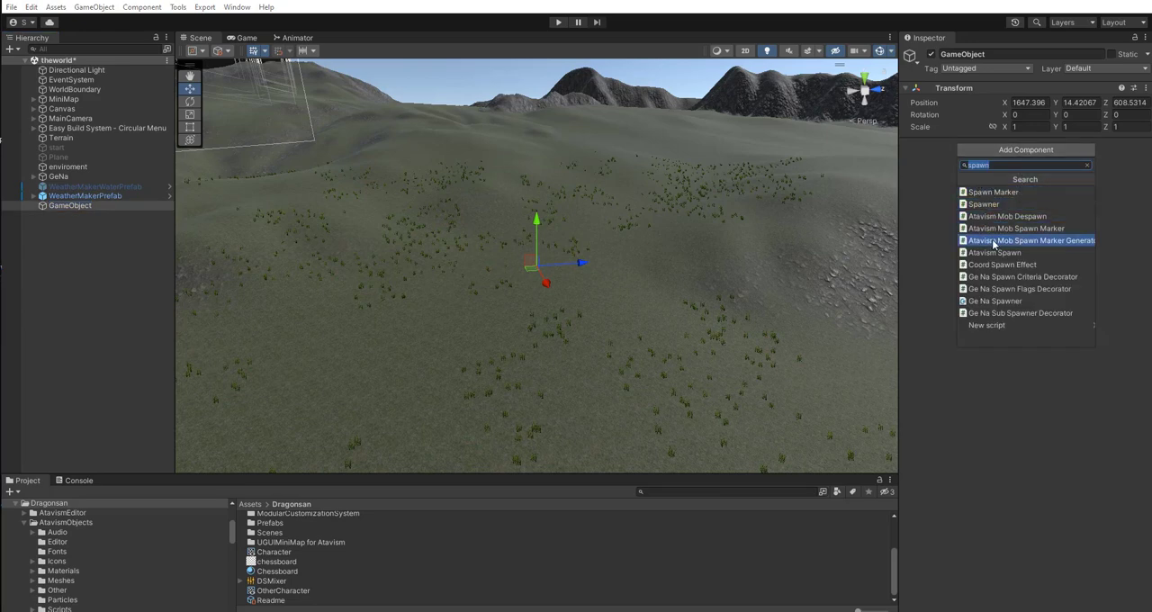
click(1043, 244)
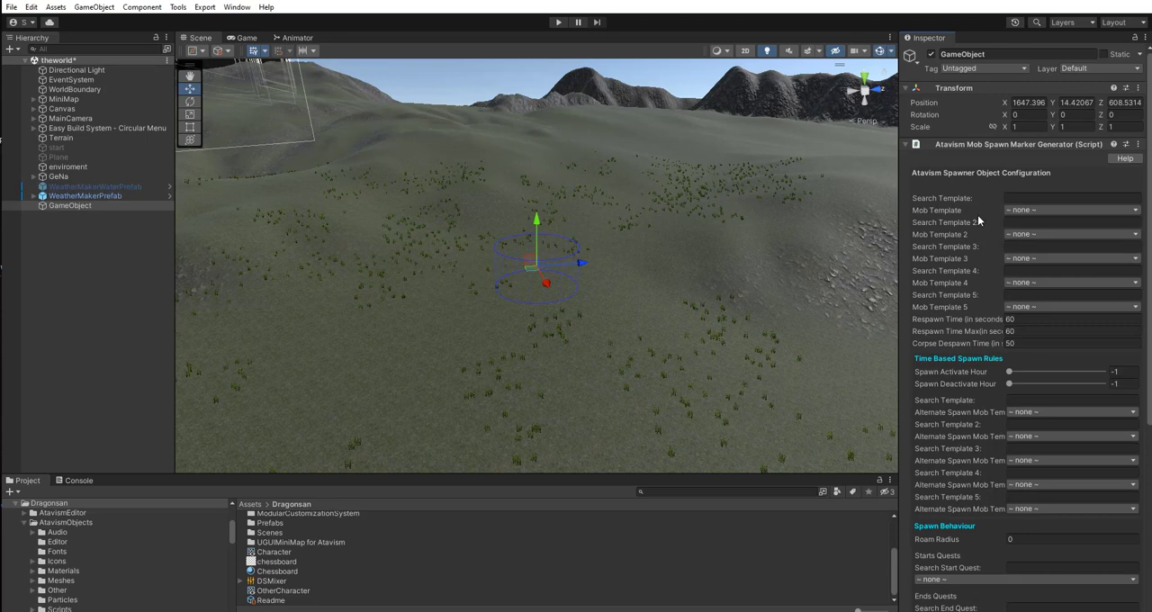
scroll(979, 220, down, 8)
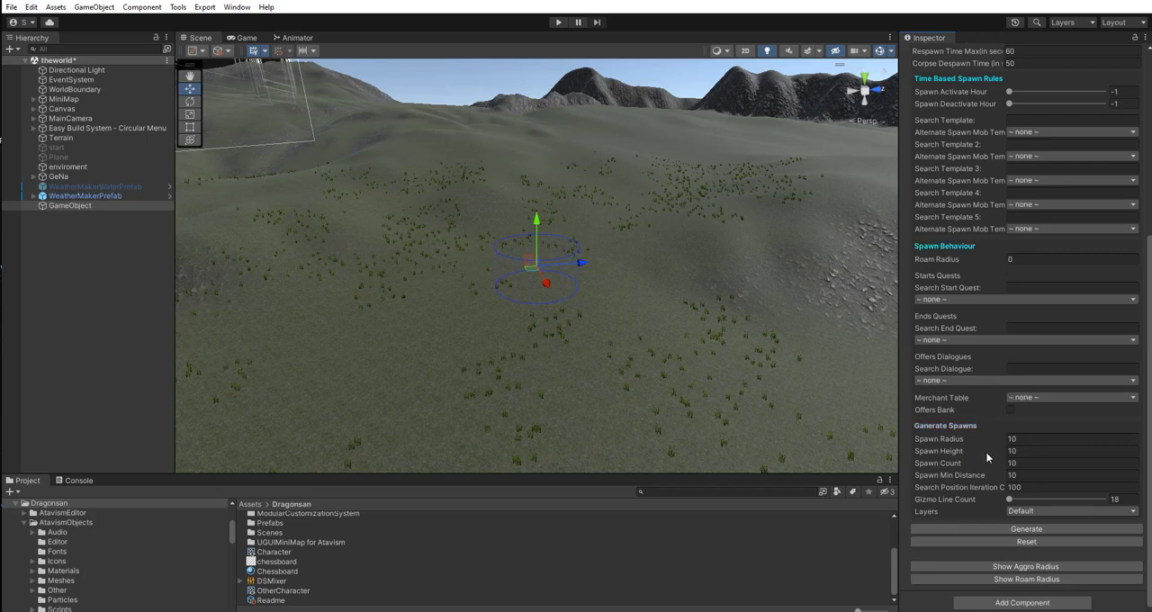
scroll(986, 451, up, 8)
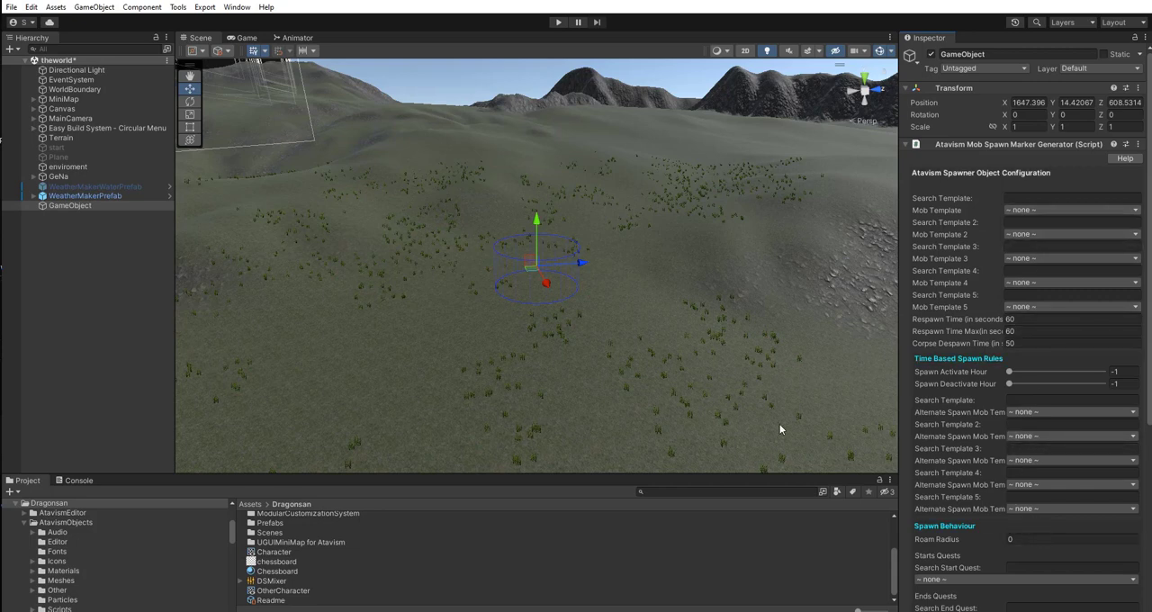
Rename the new GameObject as wolfspawner.
click(89, 206)
click(98, 208)
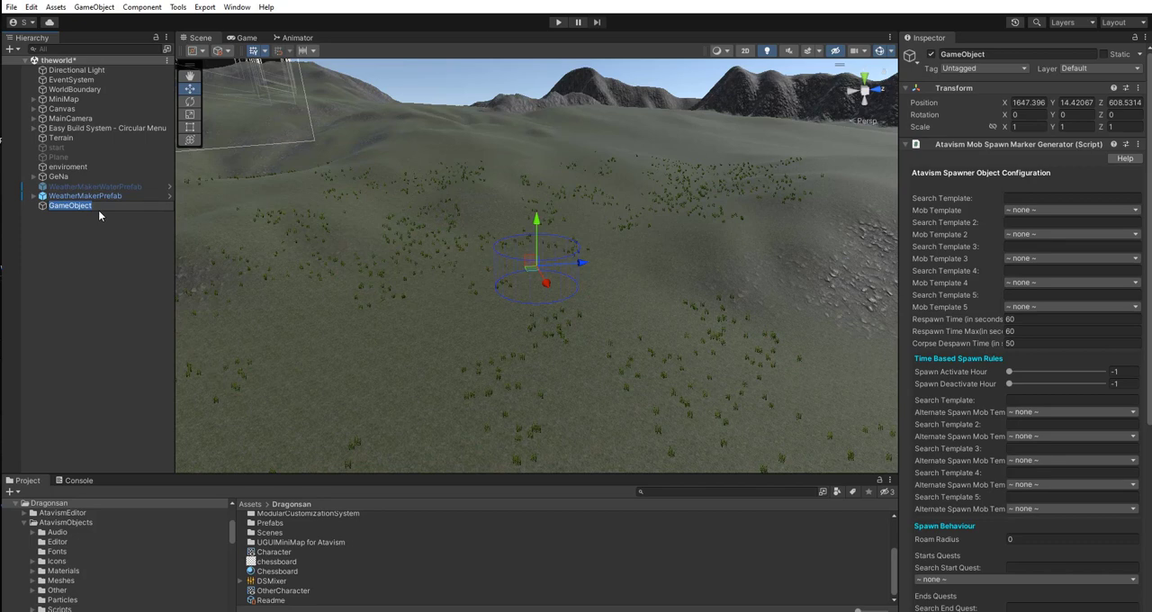
text(wolfspawner)
click(113, 233)
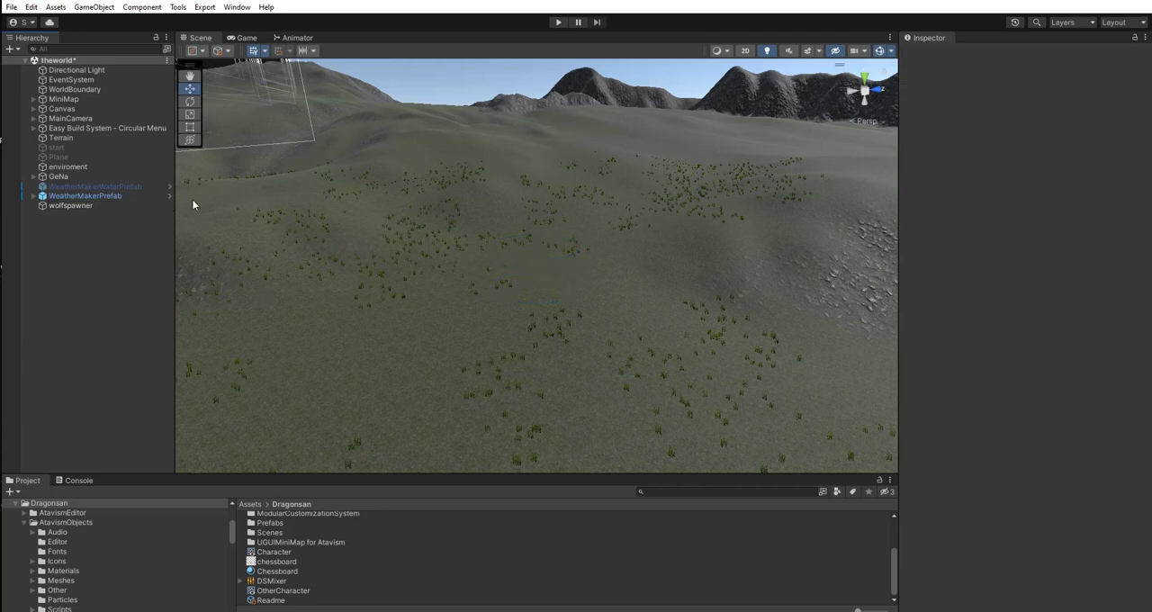
Set the first Mob Template of wolfspawner to 10016:Wolf.
click(83, 206)
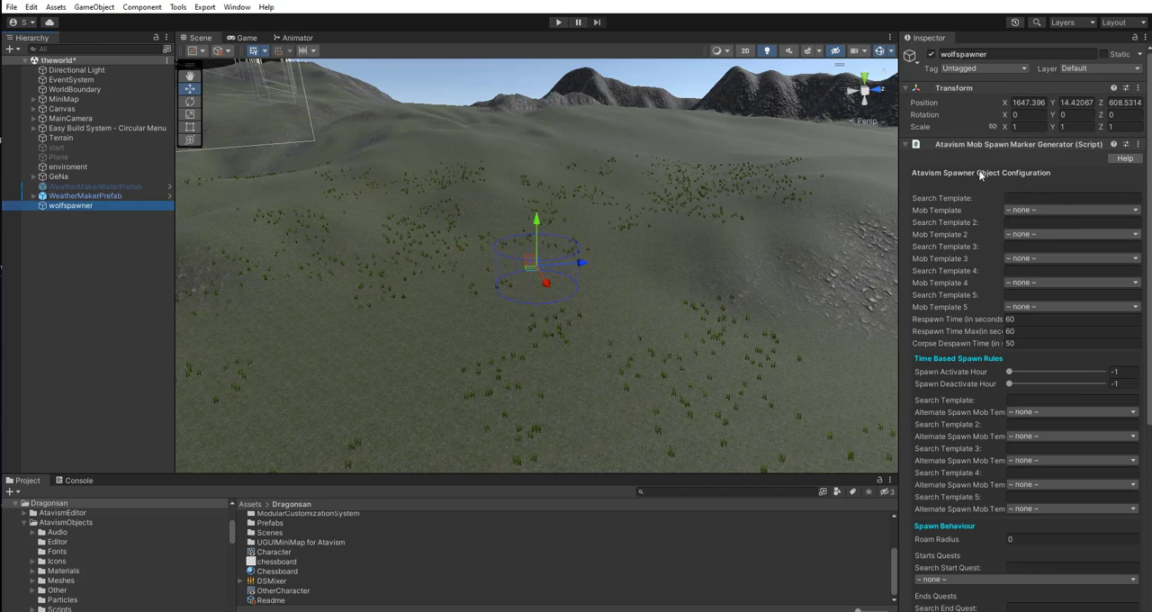
click(1114, 214)
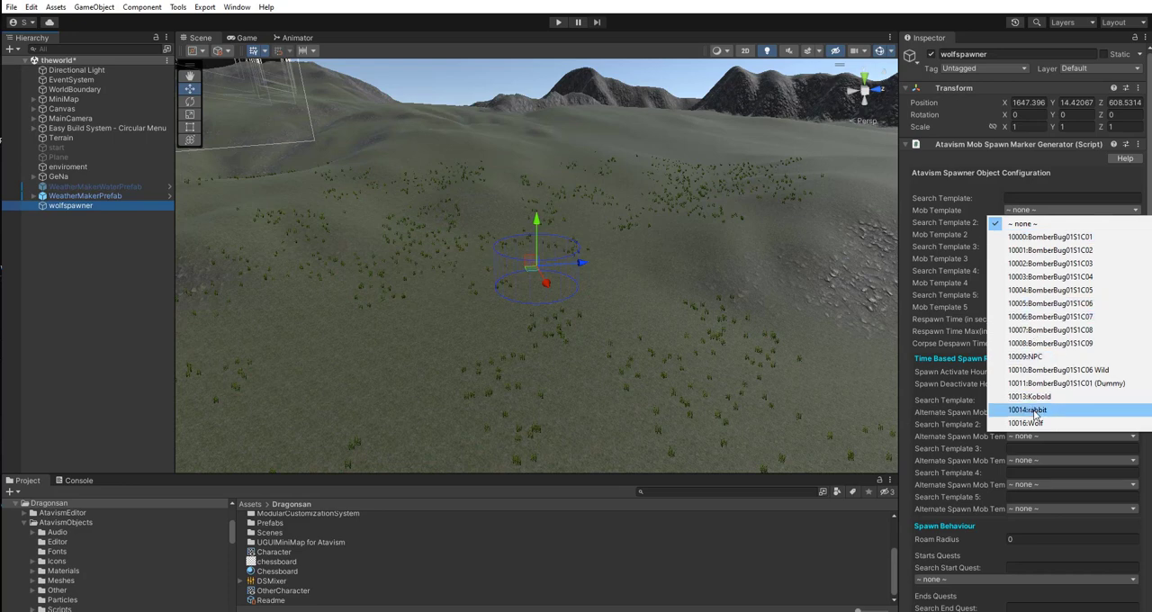
click(1033, 423)
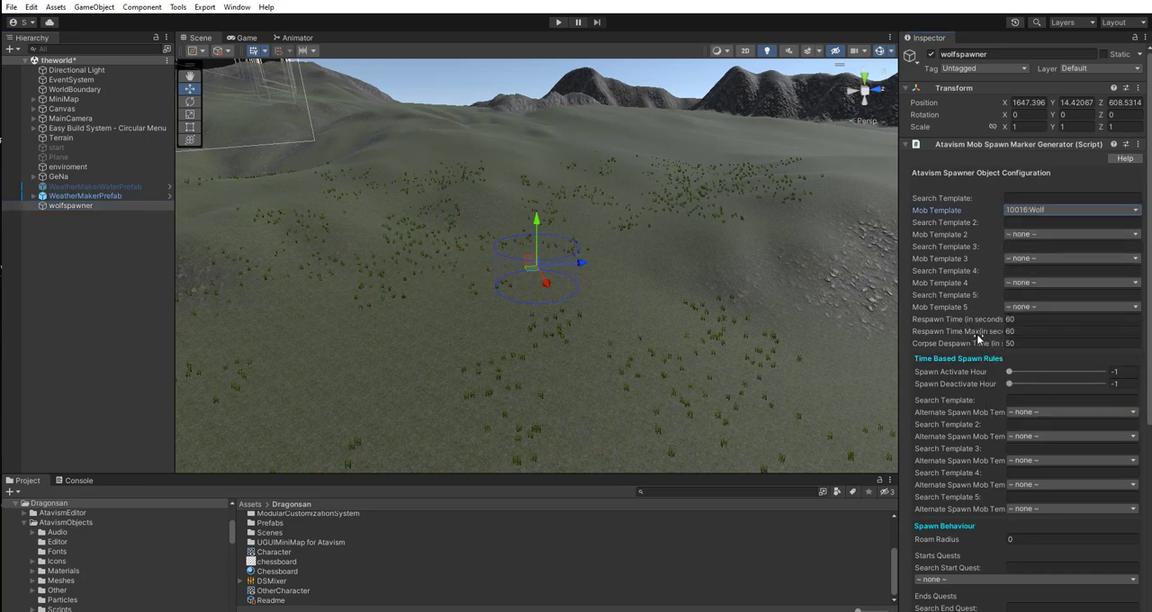
Set the Roam Radius in the spawner's Spawn Behaviour settings to 30.
scroll(972, 439, down, 2)
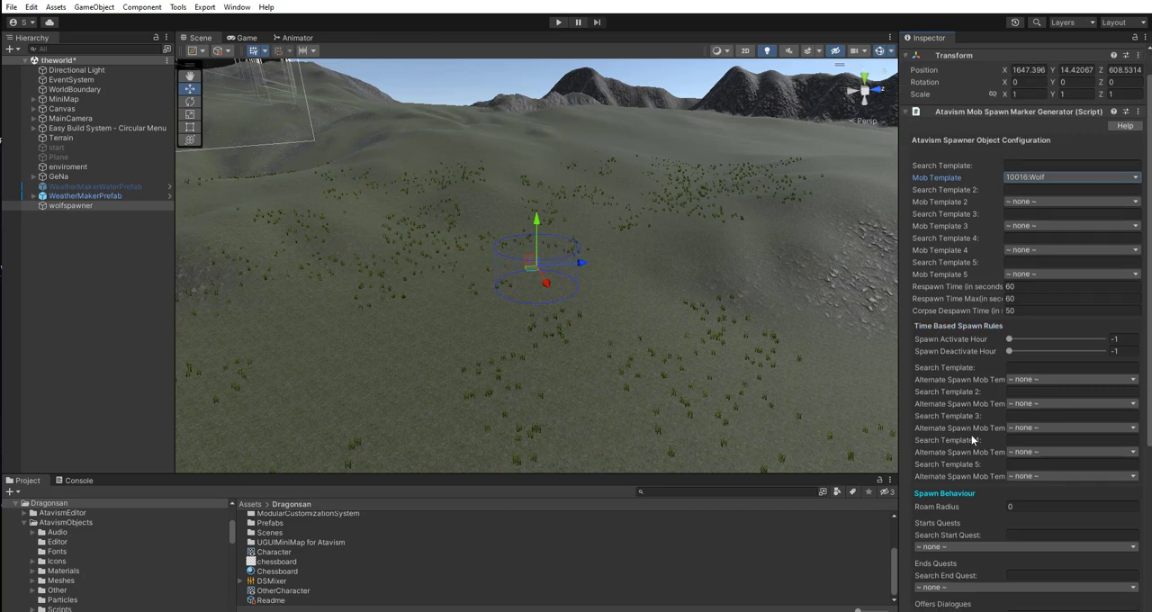
scroll(972, 439, down, 3)
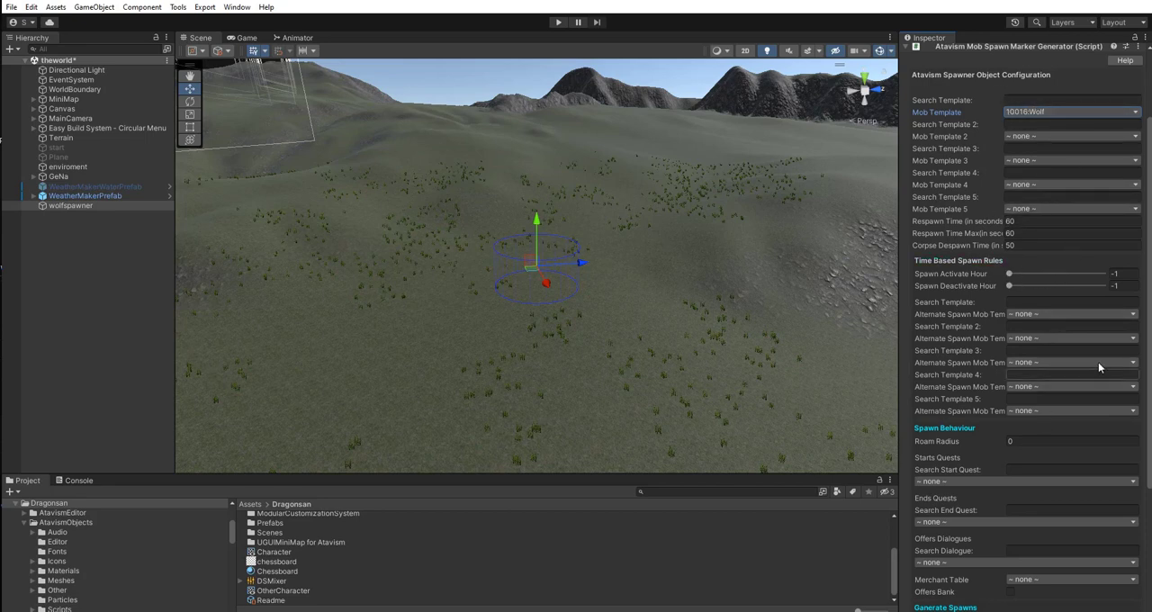
scroll(970, 327, down, 2)
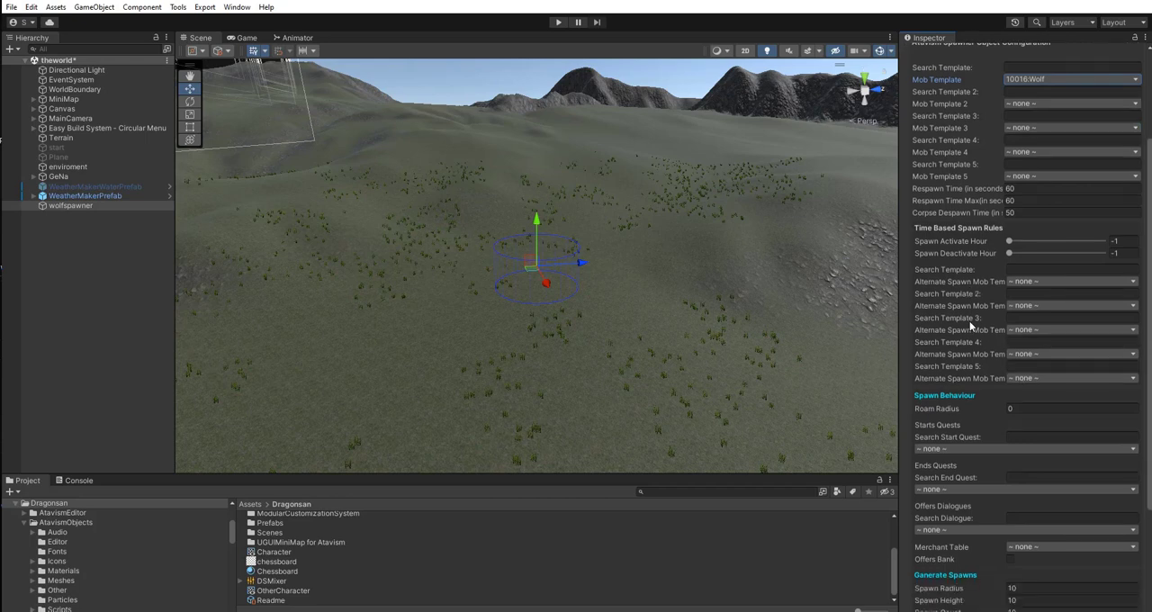
scroll(970, 327, down, 2)
click(1008, 376)
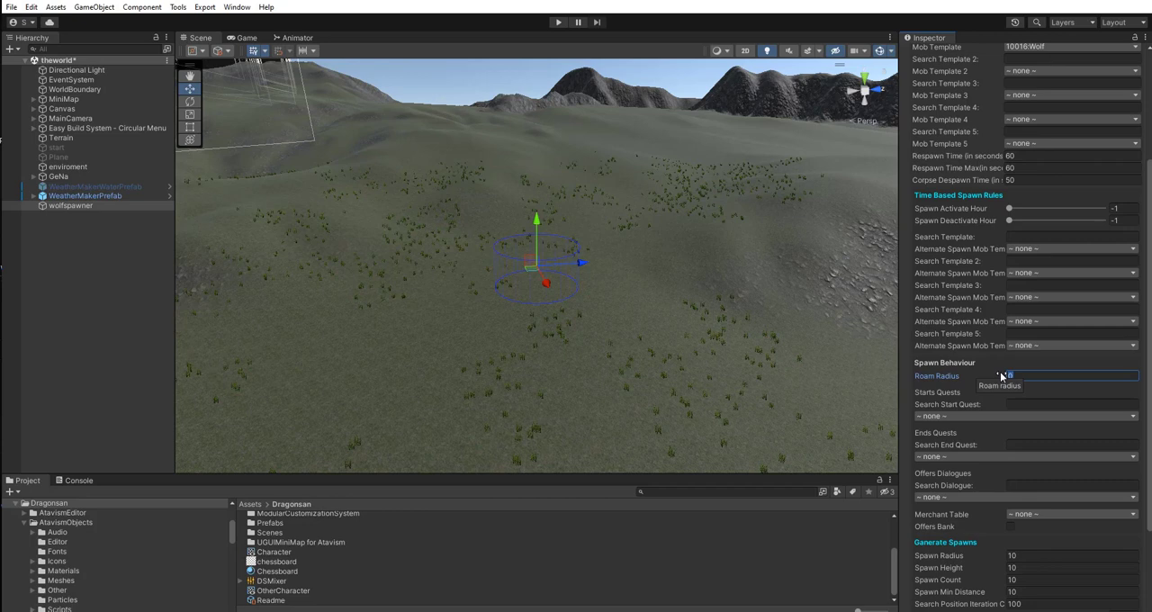
text(30)
Set the Generate Spawns values to Spawn Radius 30, Spawn Count 2 and Spawn Min Distance 5.
scroll(971, 369, down, 4)
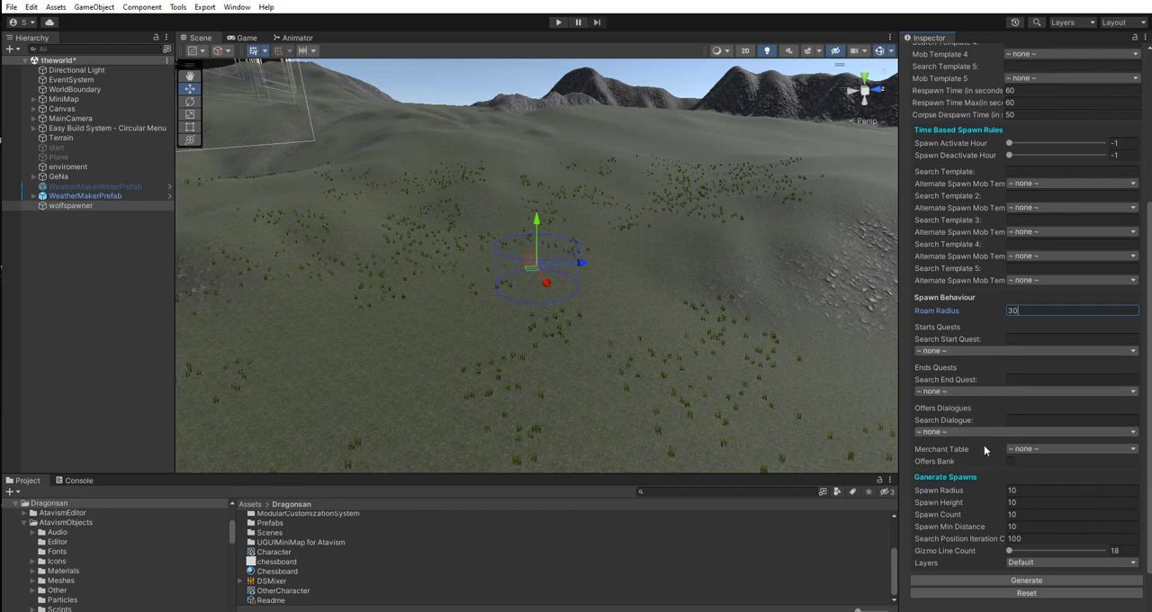
scroll(994, 414, down, 3)
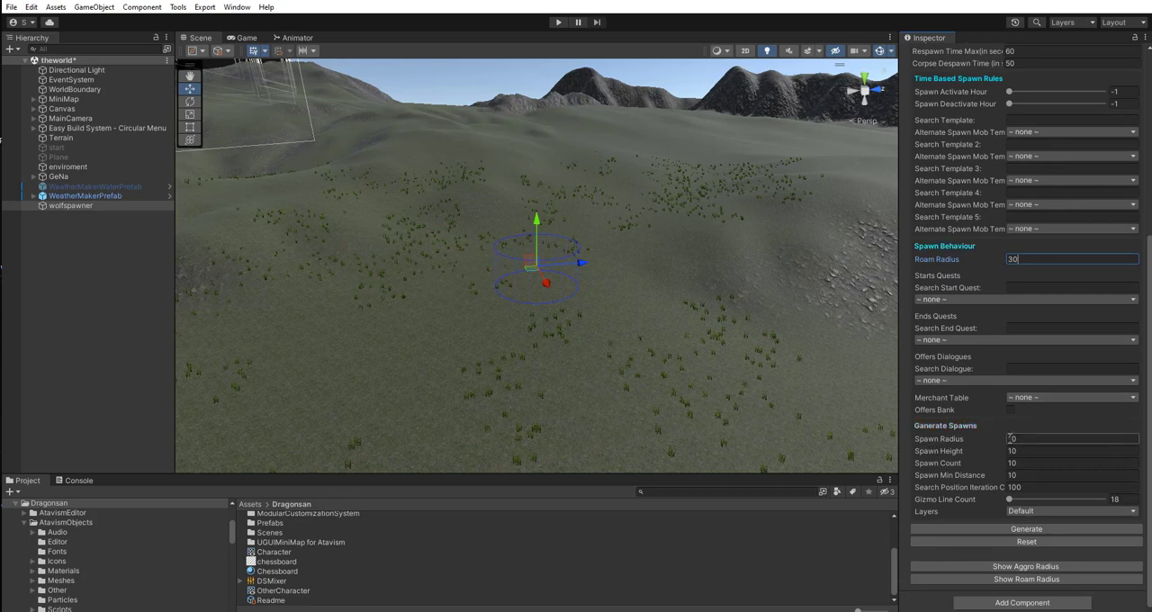
click(1010, 439)
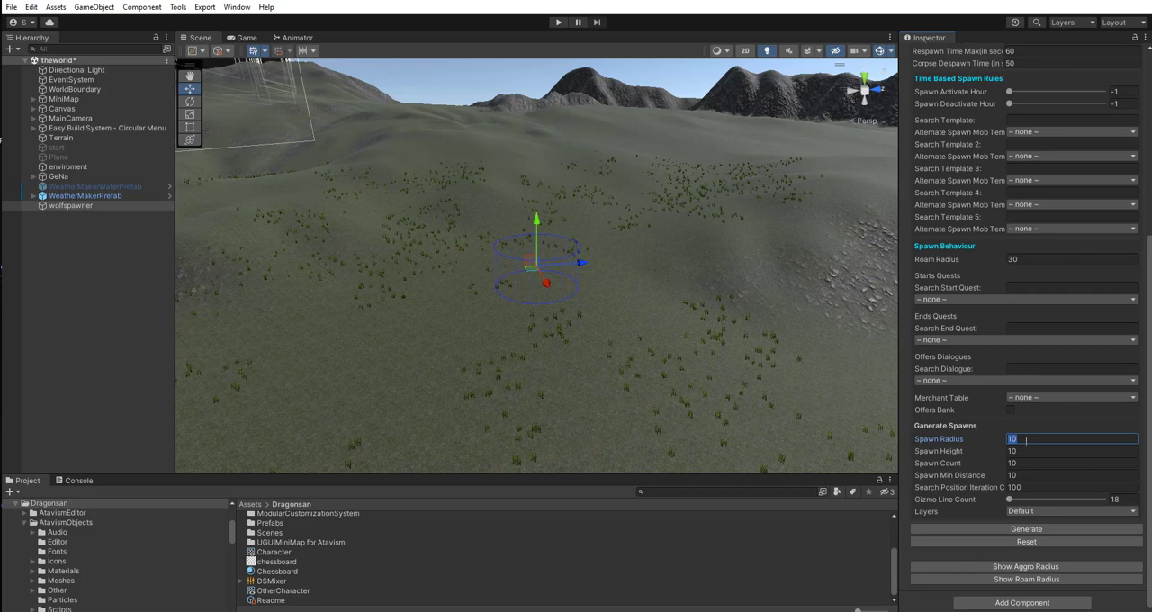
text(3)
click(1027, 464)
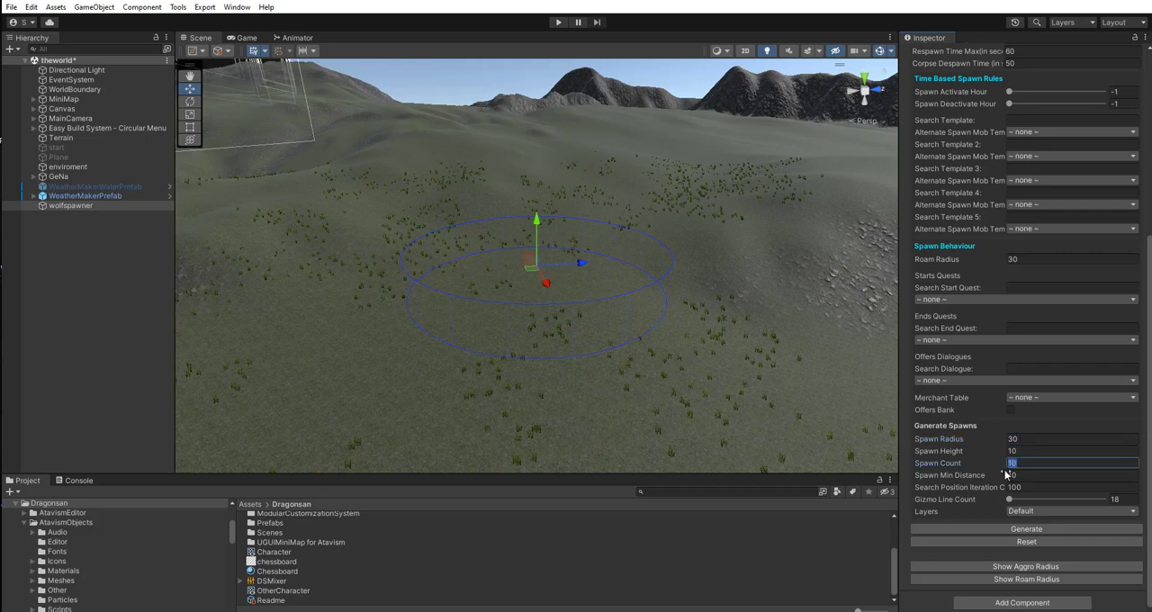
text(2)
click(1015, 476)
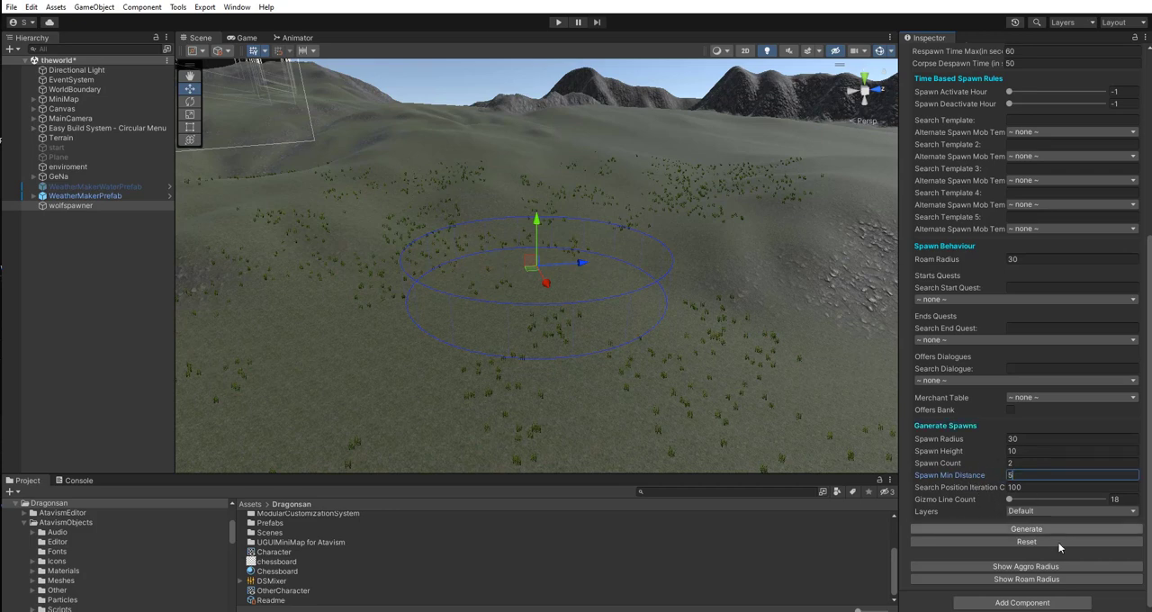
mouse_move(731, 295)
right_down()
mouse_move(725, 249)
mouse_move(732, 355)
mouse_move(726, 261)
mouse_move(723, 280)
right_up()
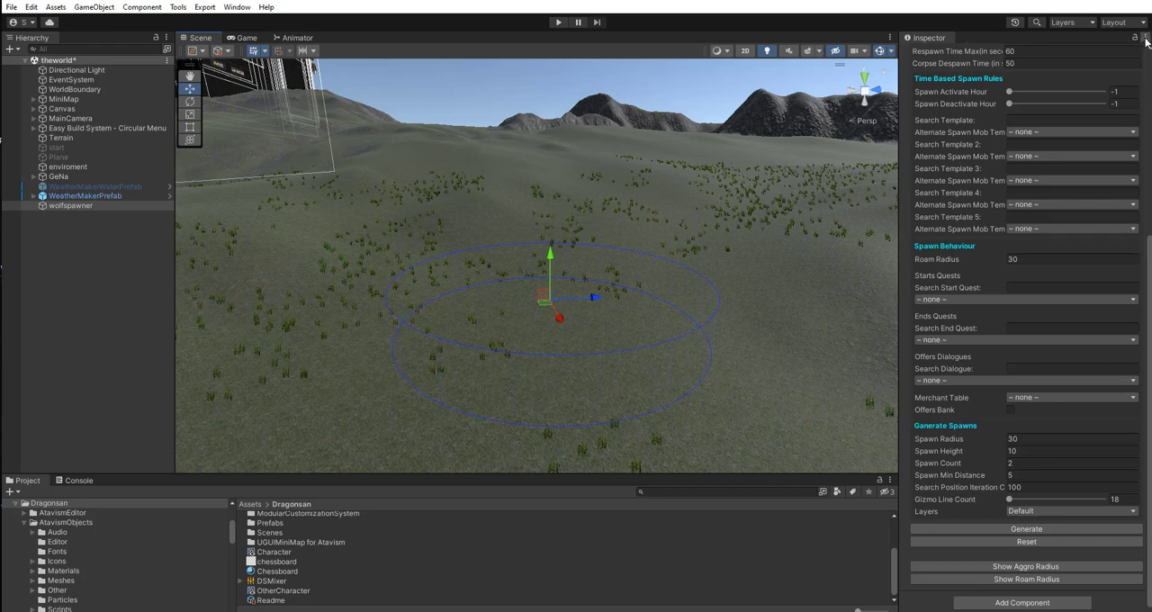
click(1146, 40)
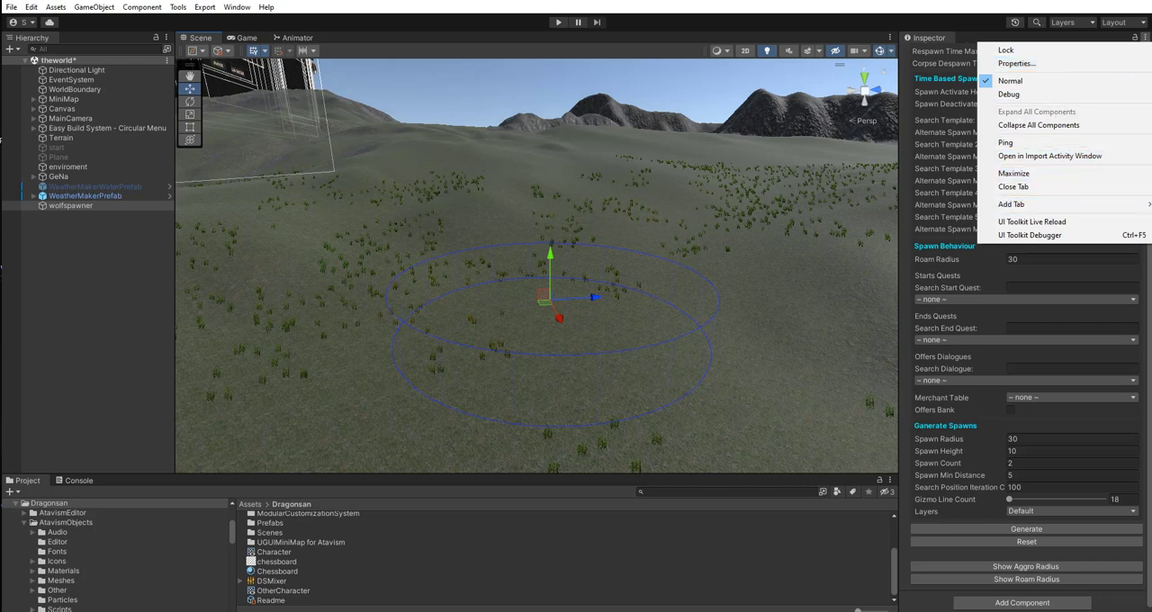
click(1117, 36)
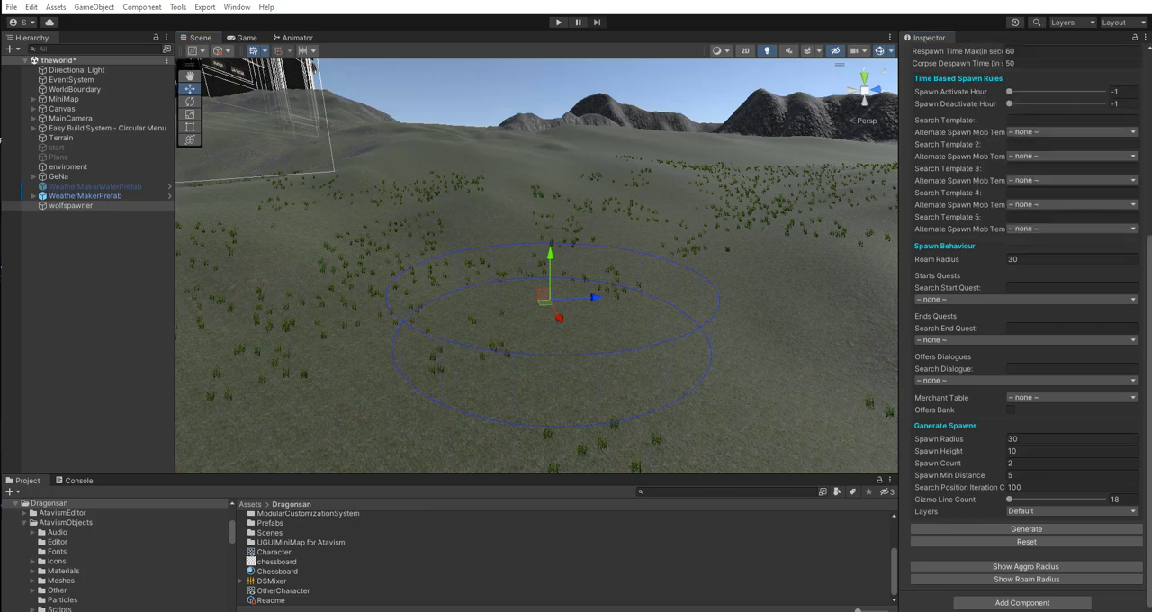
click(1145, 37)
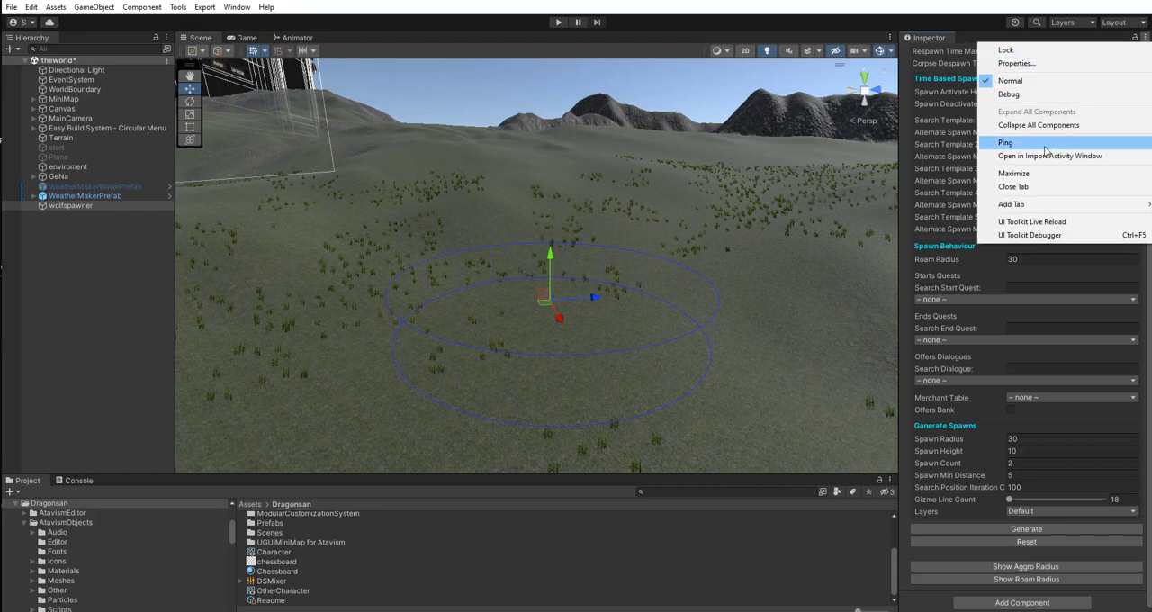
click(966, 5)
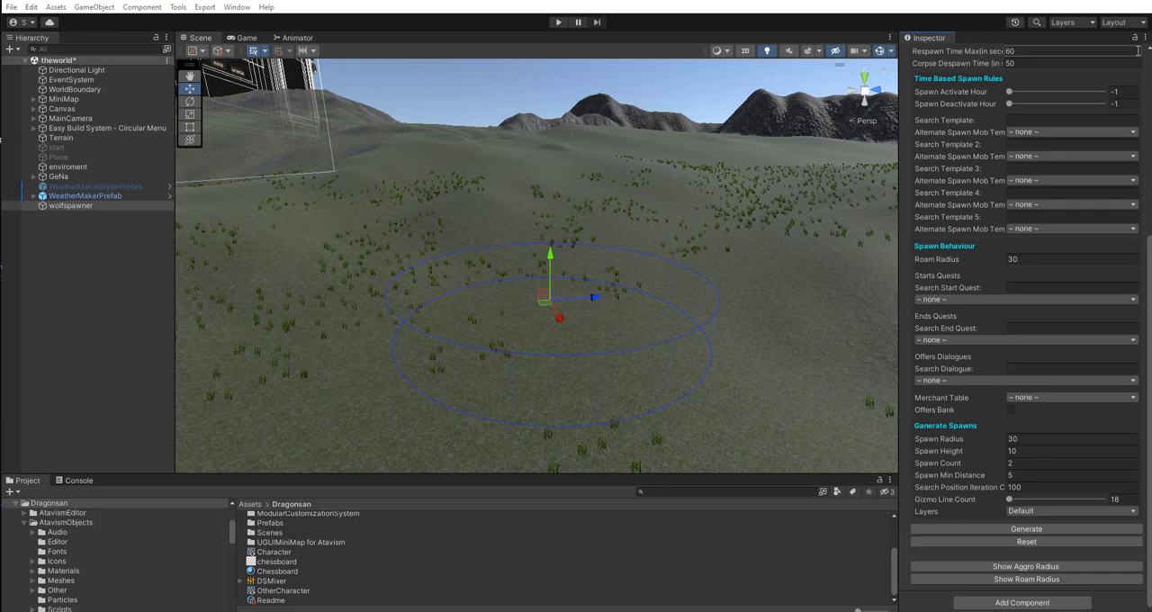
Reset the Transform component of wolfspawner to its default values.
scroll(1121, 66, up, 6)
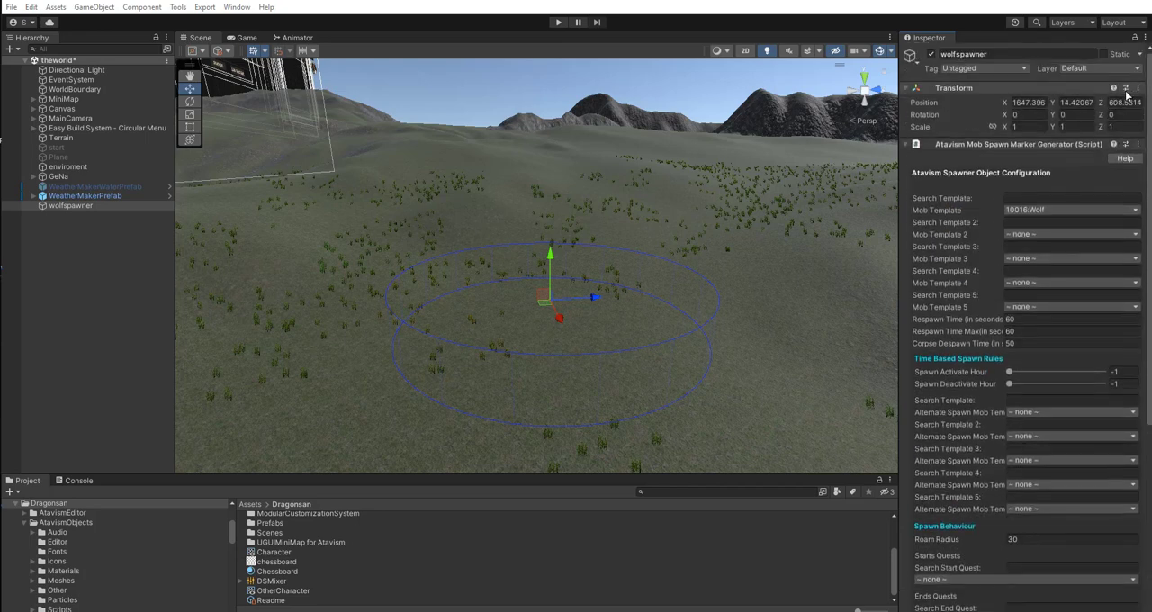
click(1137, 90)
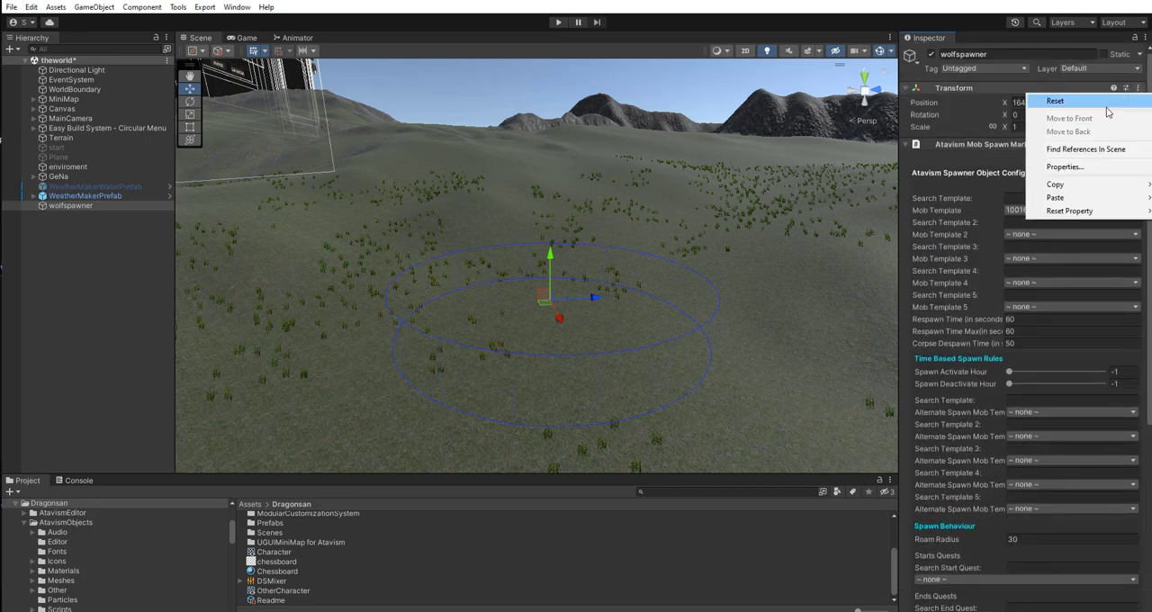
click(1106, 104)
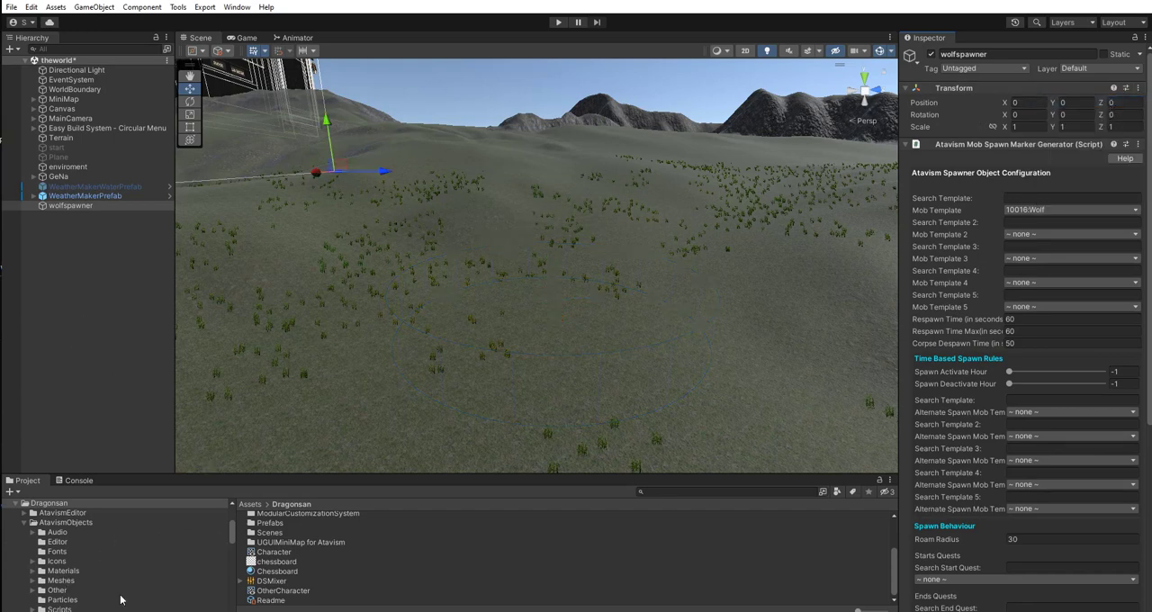
Collapse the Dragonsan folder and open the spawners folder under Resources > Owo Resources > mobs.
mouse_move(234, 538)
mouse_down()
mouse_move(231, 526)
mouse_move(224, 554)
mouse_up()
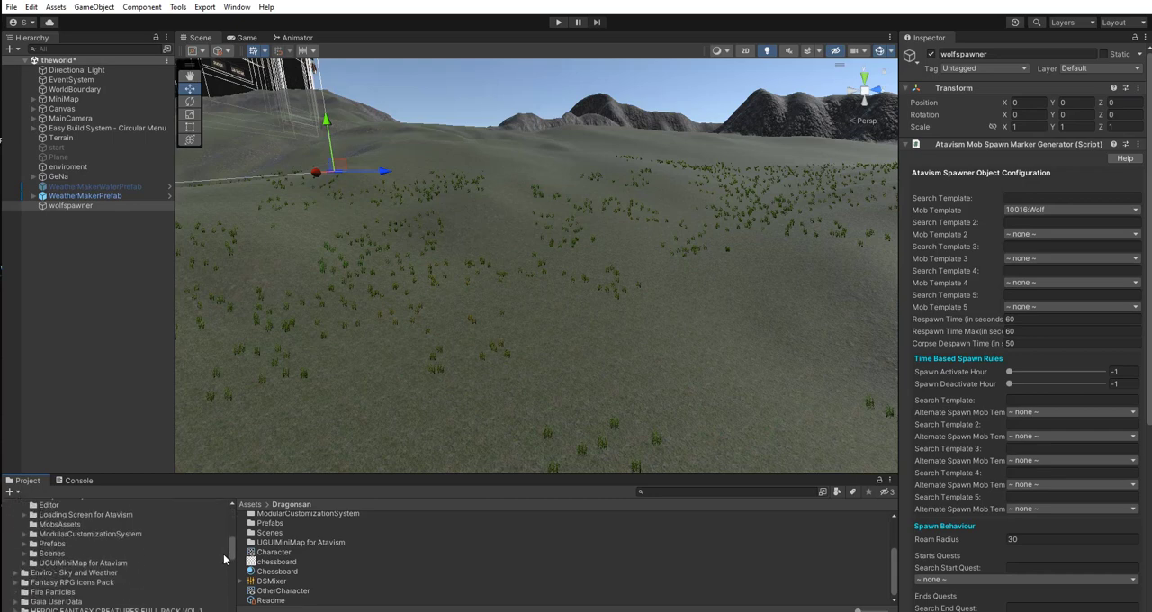
scroll(223, 554, up, 3)
scroll(223, 548, up, 5)
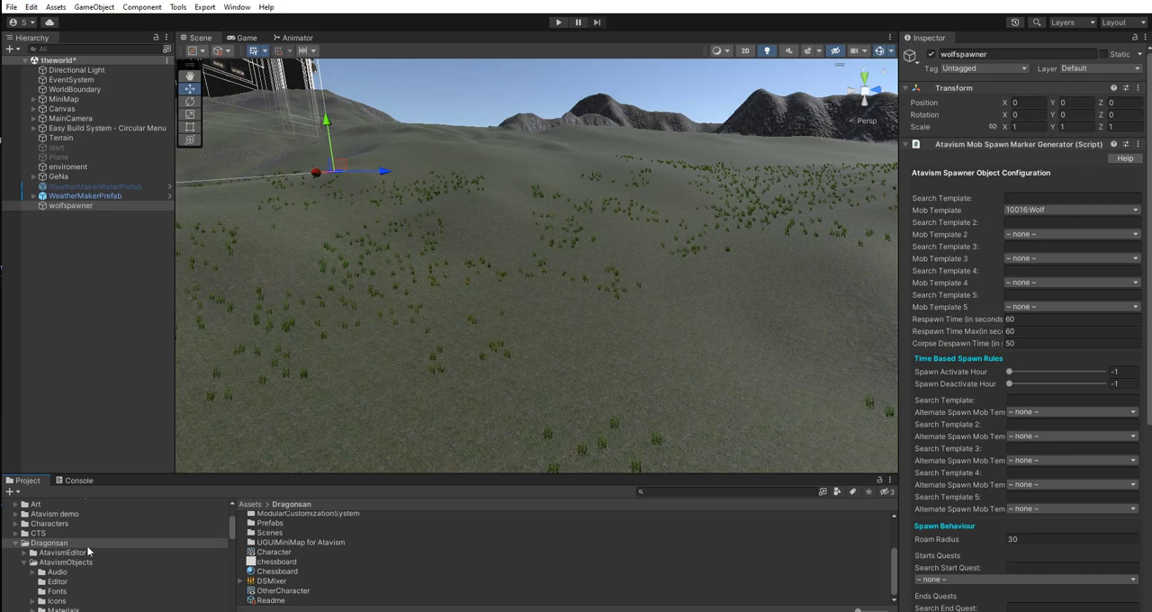
click(16, 543)
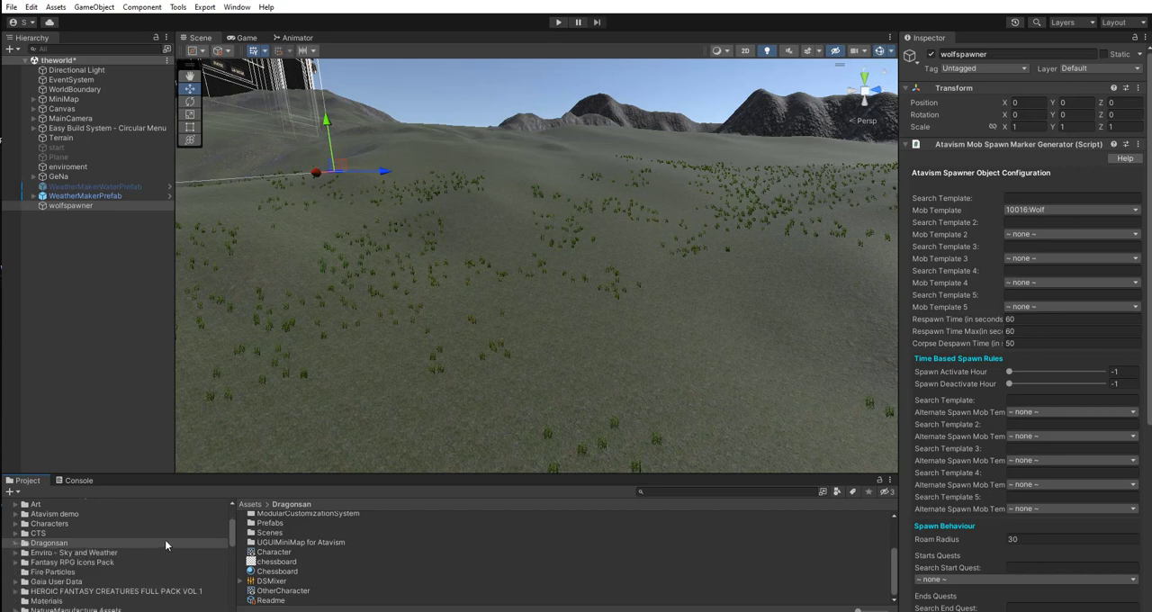
drag(230, 540, 224, 581)
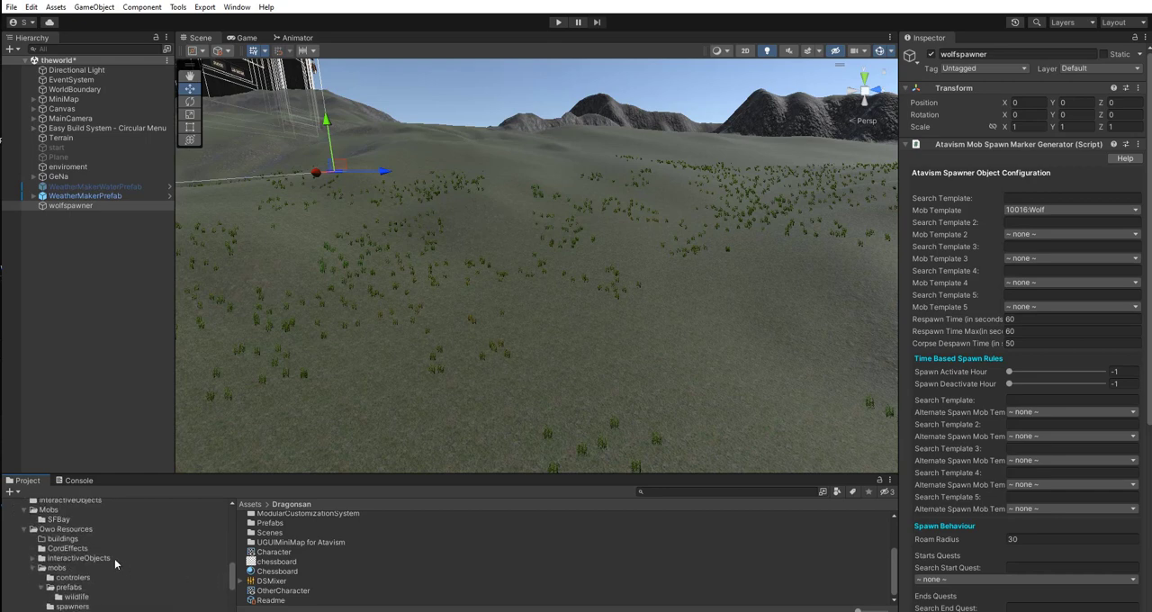
click(62, 568)
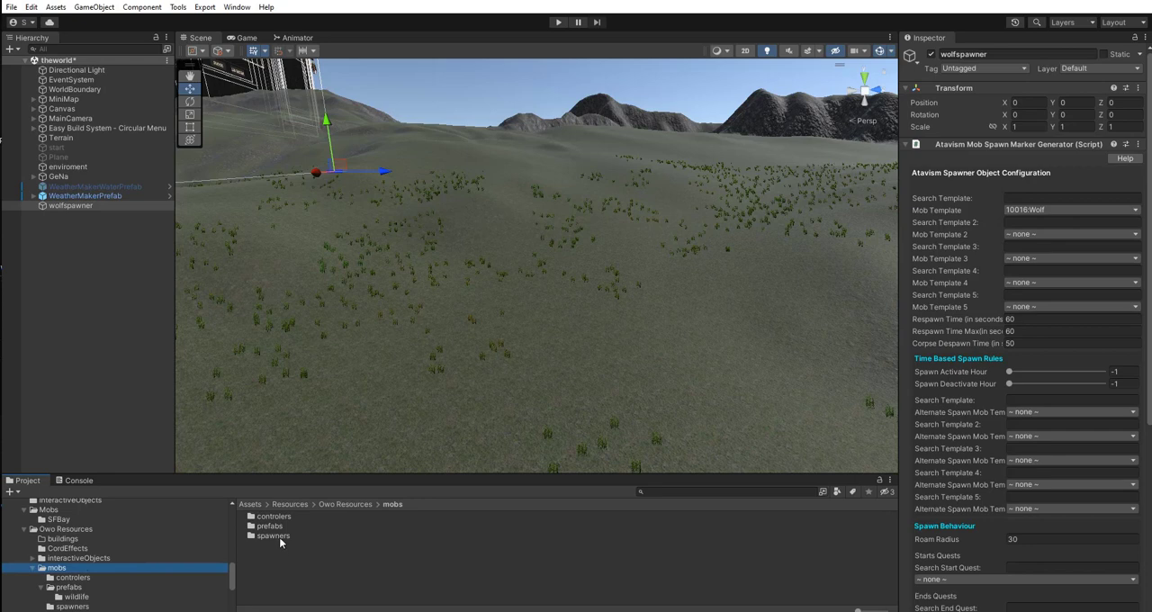
click(274, 537)
double_click(280, 538)
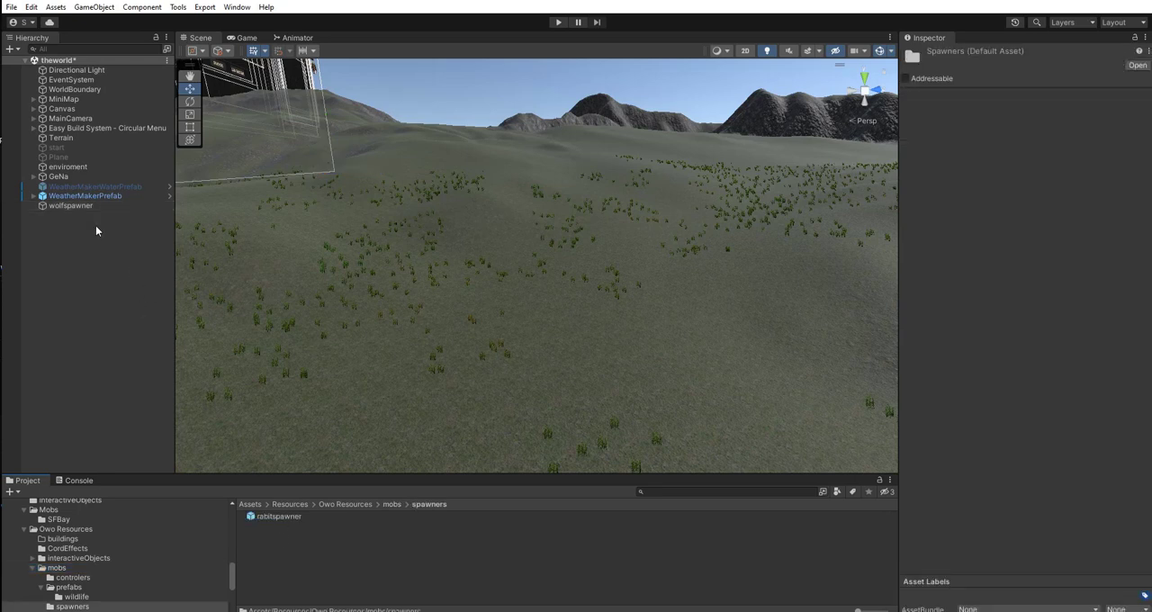
Save wolfspawner as a prefab in the spawners folder and delete the original object from the scene.
click(76, 204)
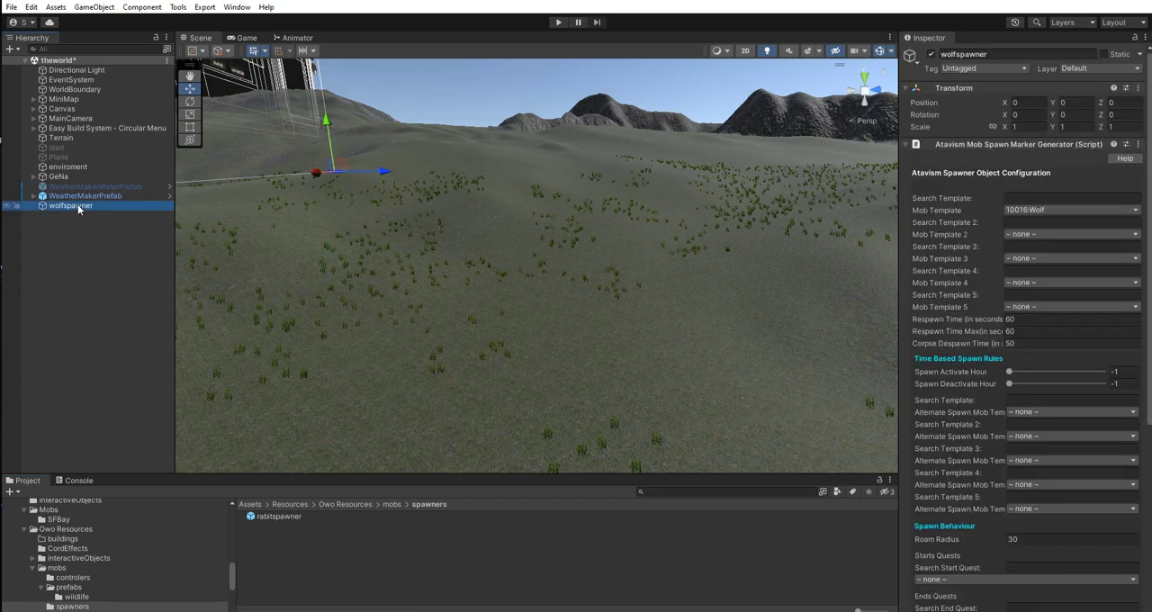
drag(216, 435, 280, 548)
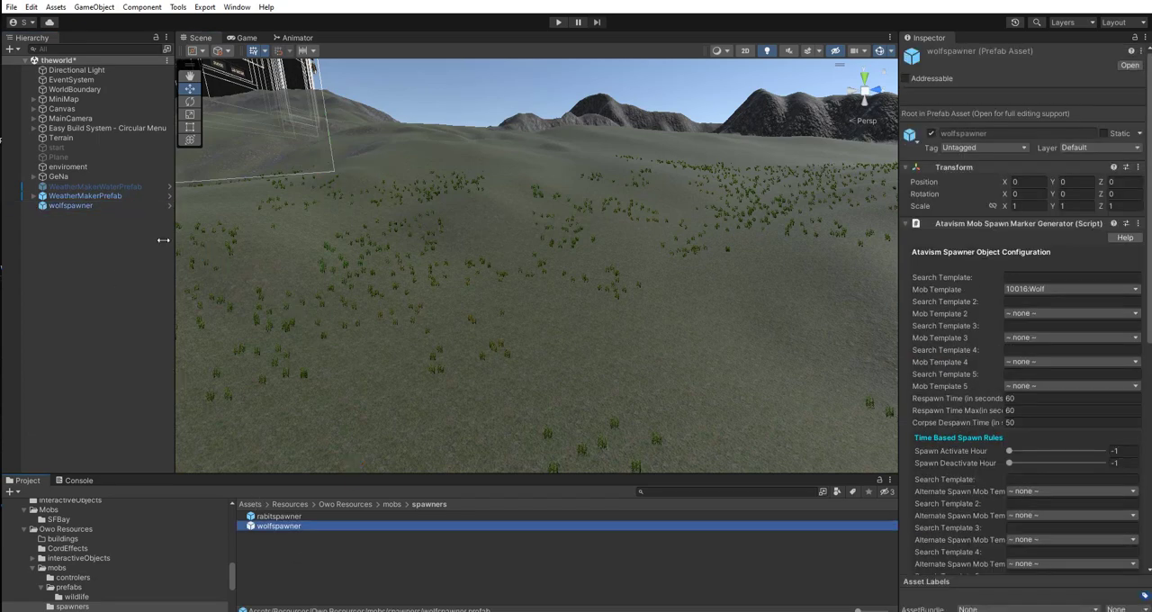
click(86, 211)
right_click(86, 210)
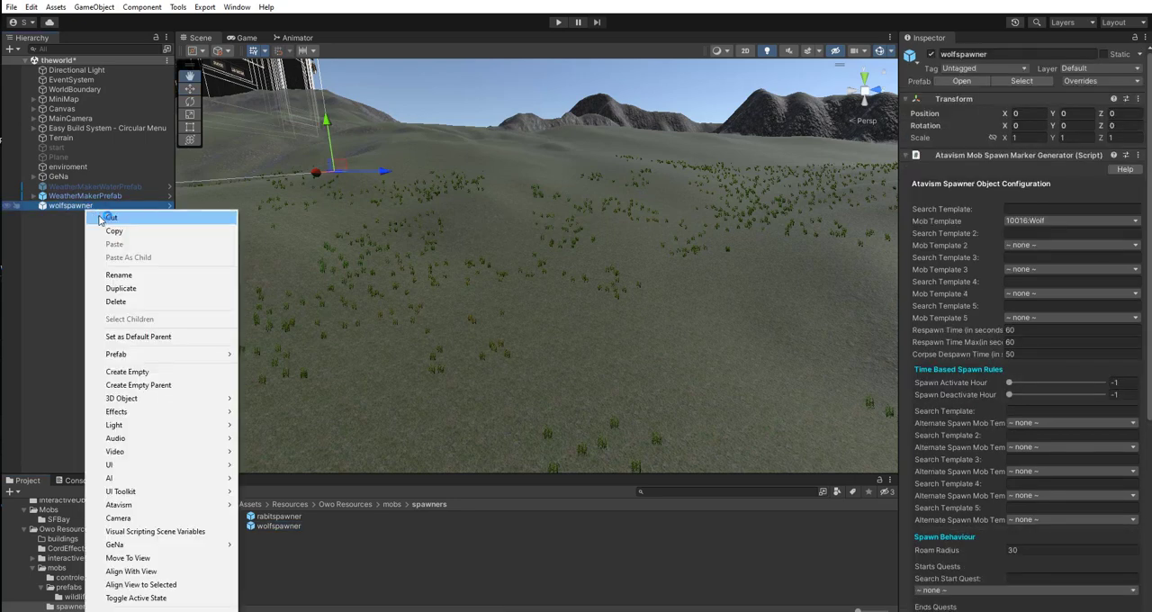
click(117, 301)
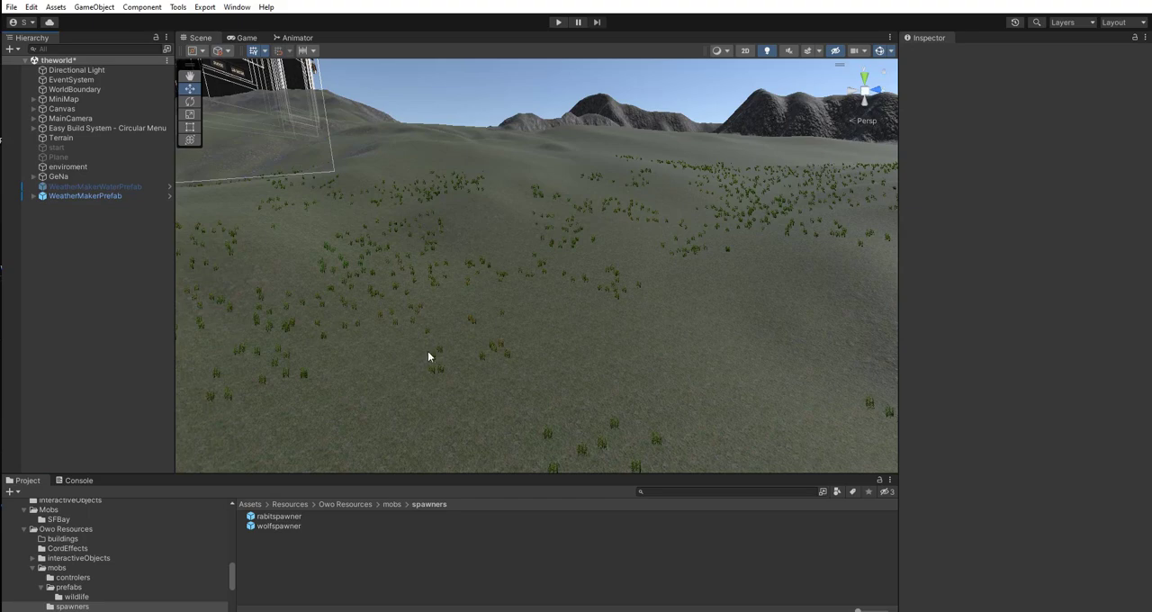
Place an instance of the wolfspawner prefab on the grassy terrain in the scene.
right_drag(441, 302, 378, 353)
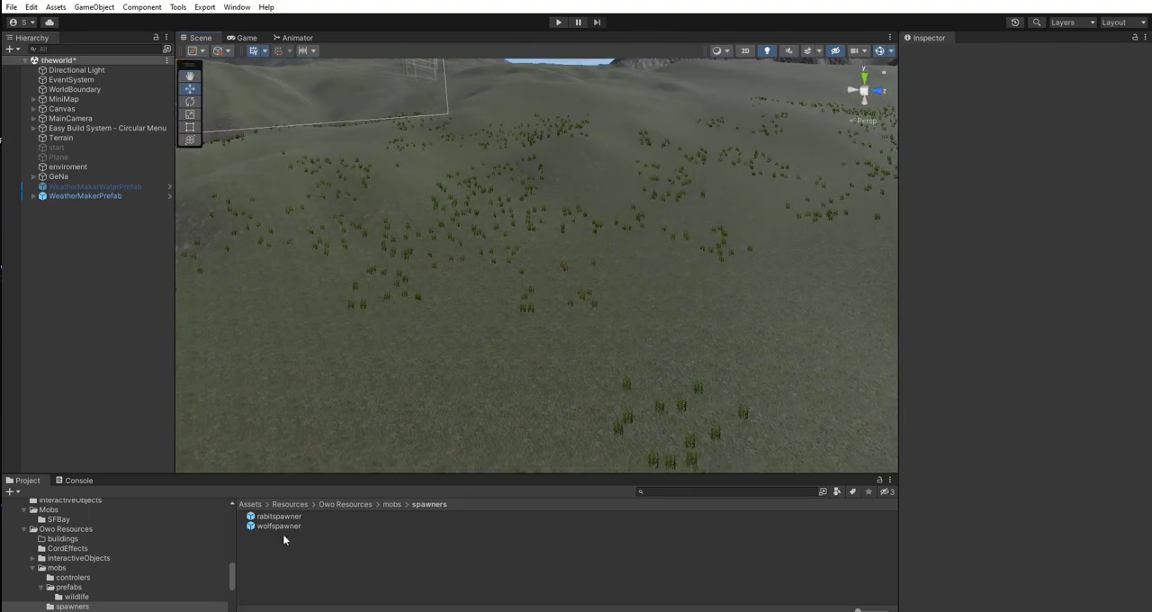
drag(287, 526, 527, 314)
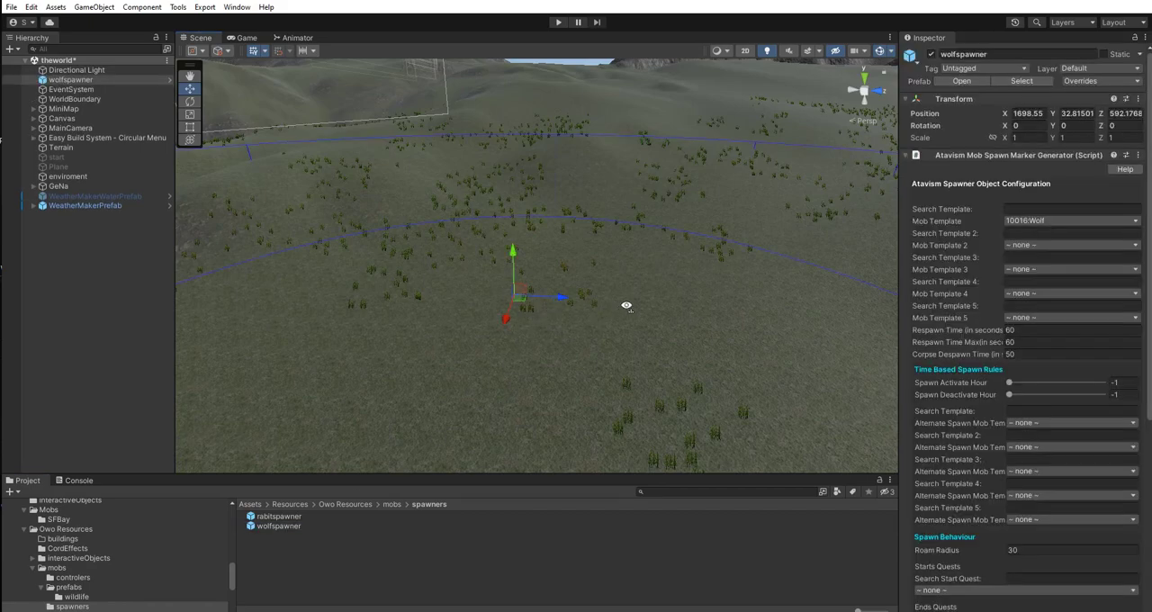
right_drag(625, 306, 648, 327)
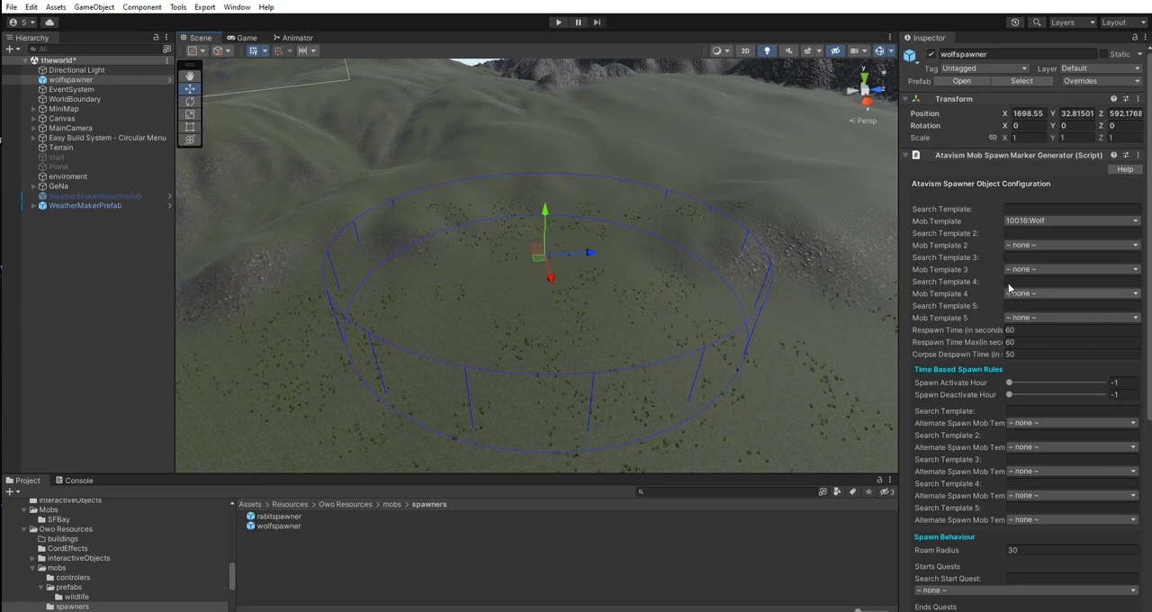
Open the Mob Spawner page of the Atavism Editor and move its window clear of the scene and component settings.
scroll(1013, 286, down, 6)
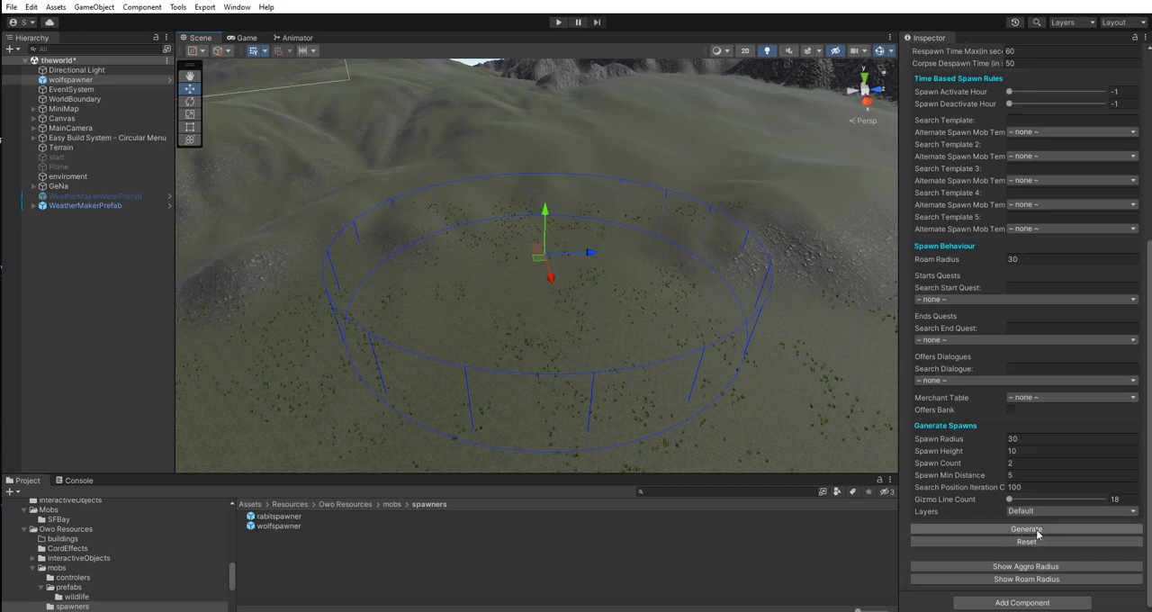
click(237, 6)
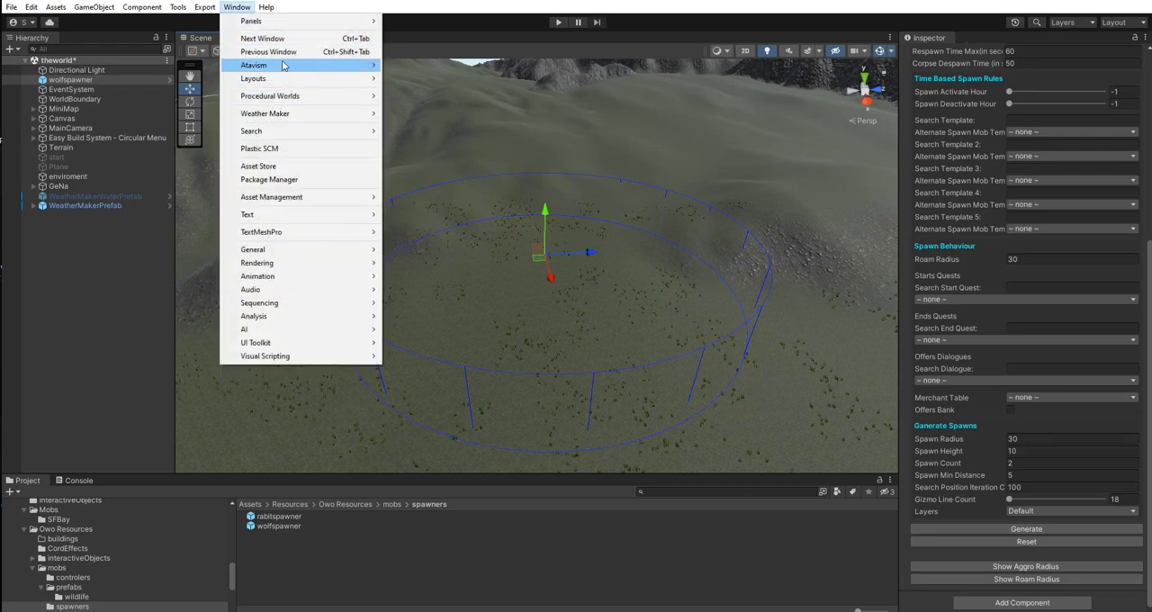
mouse_move(318, 67)
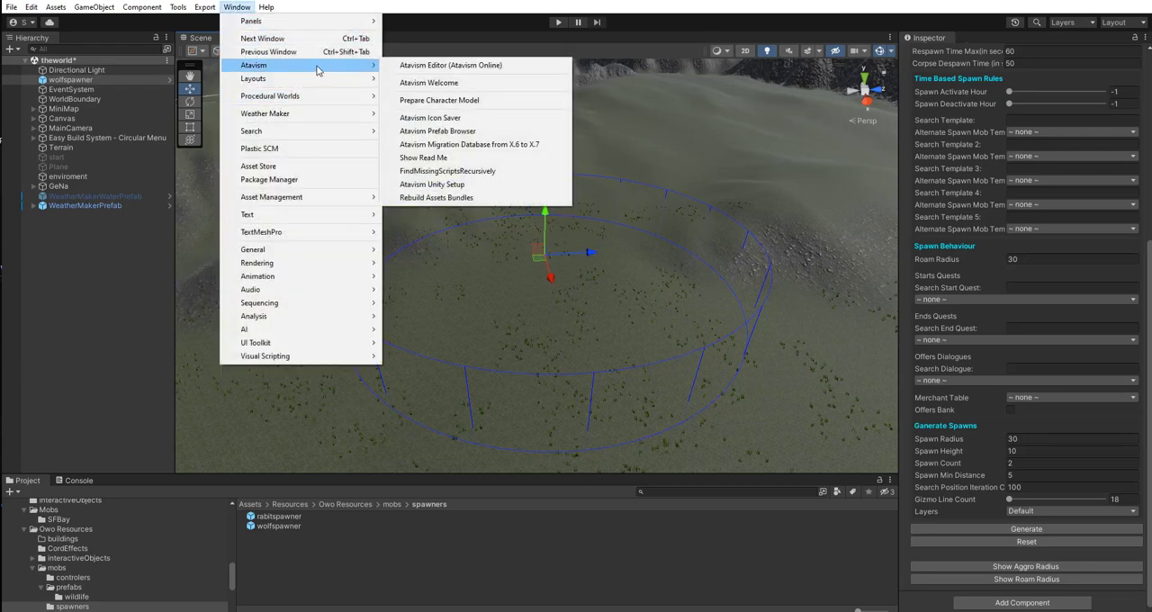
click(436, 66)
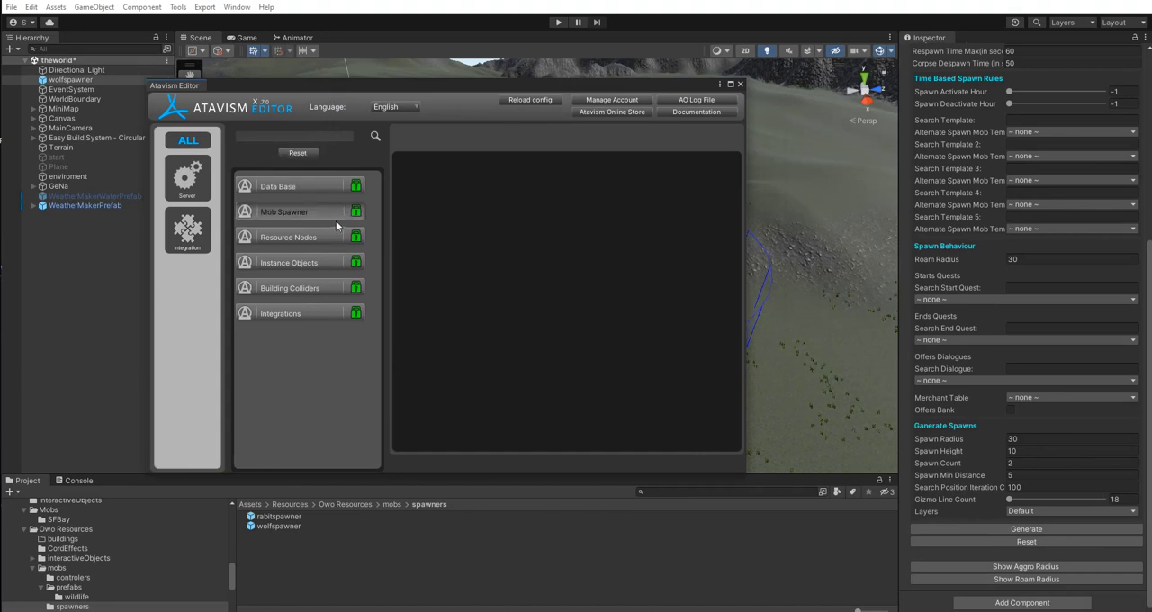
click(313, 215)
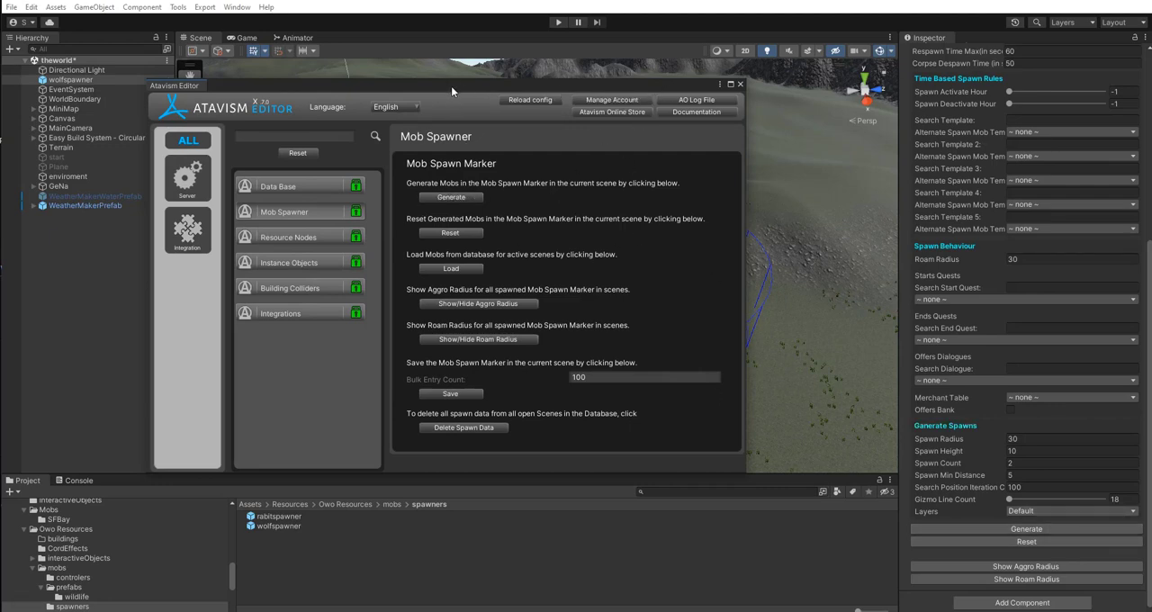
drag(445, 84, 669, 86)
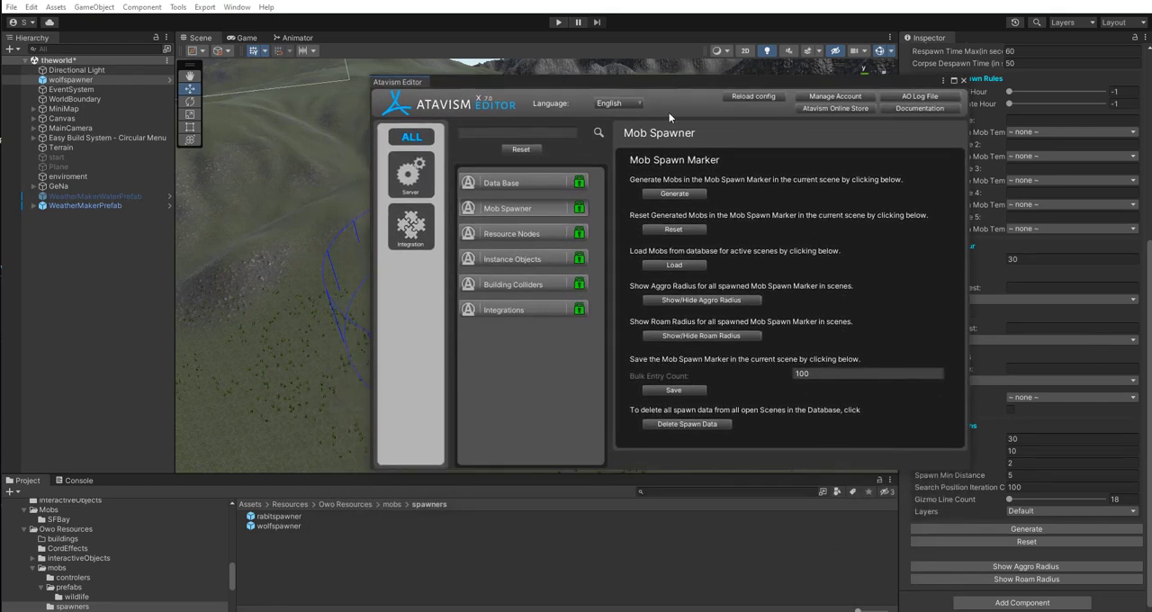
click(676, 192)
drag(635, 81, 1151, 270)
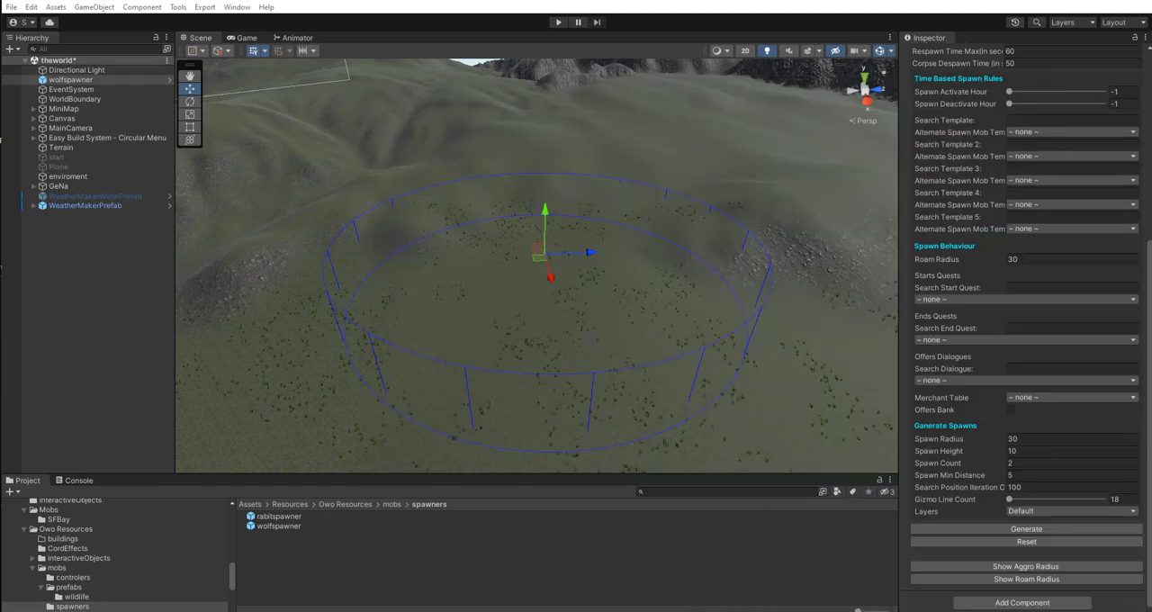
Generate the wolf spawns from wolfspawner's Mob Spawn Marker Generator component and bring one generated wolf into close view.
click(1039, 531)
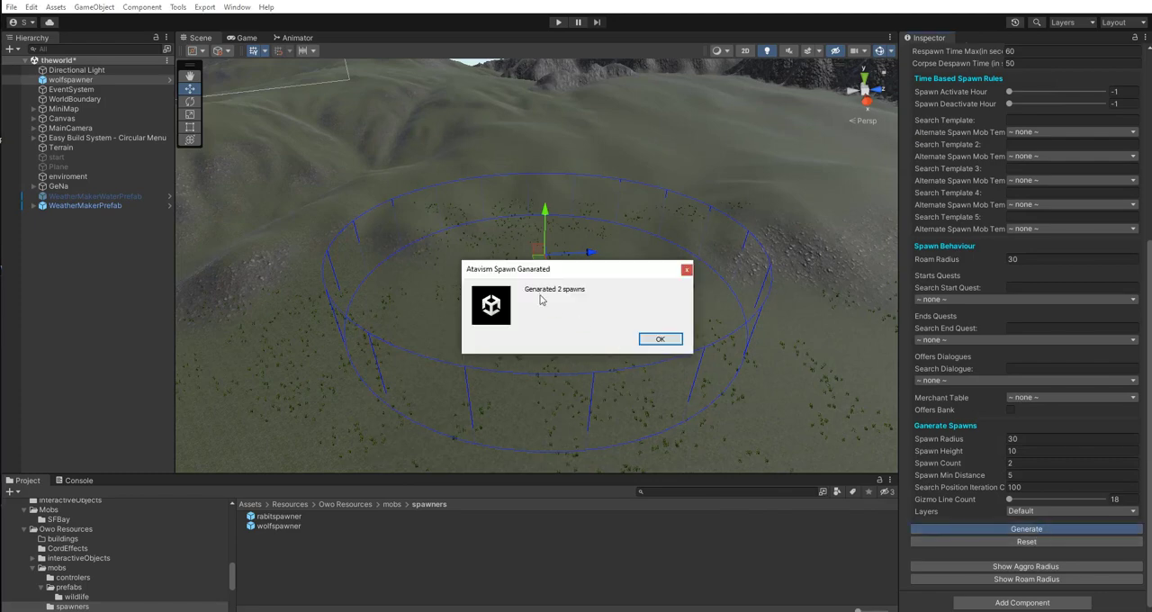
click(660, 339)
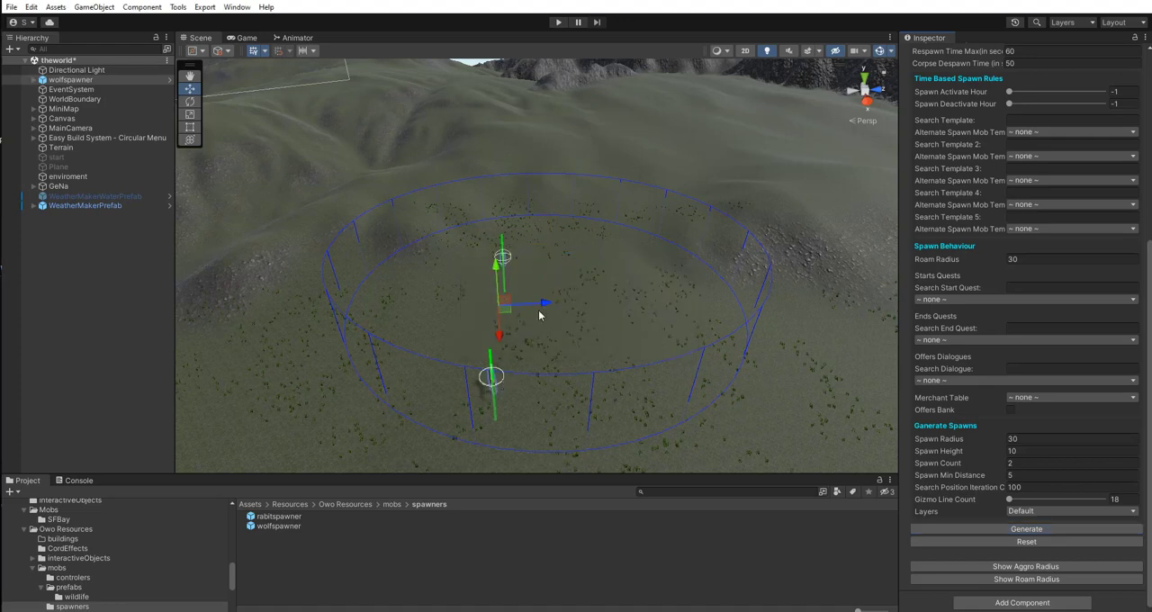
right_drag(626, 291, 628, 244)
key(w)
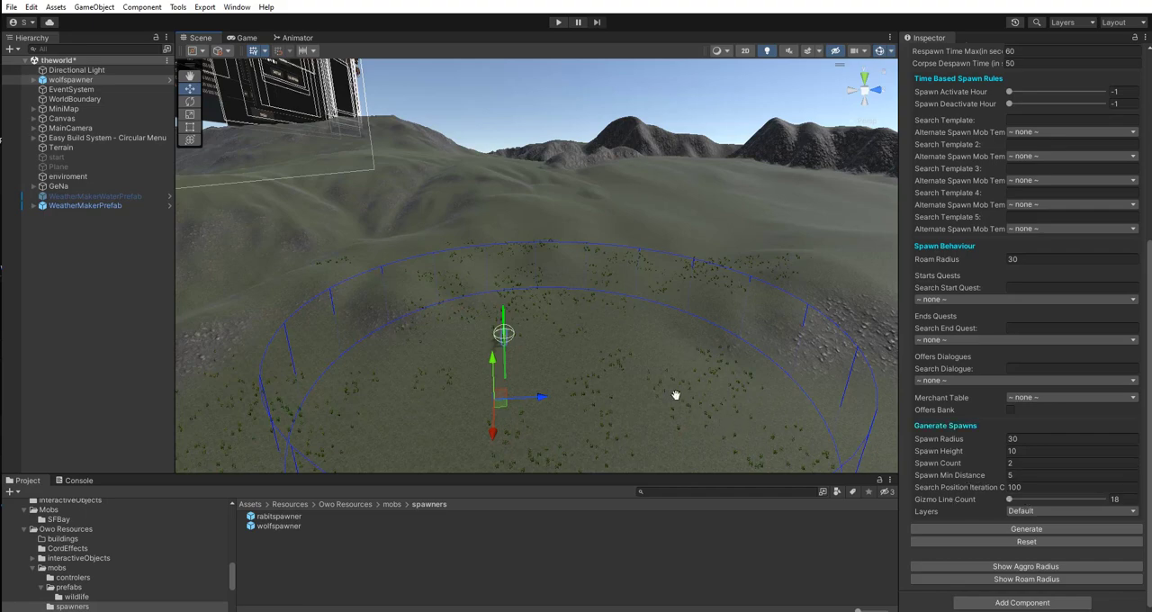
right_drag(675, 395, 489, 405)
right_drag(403, 398, 173, 253)
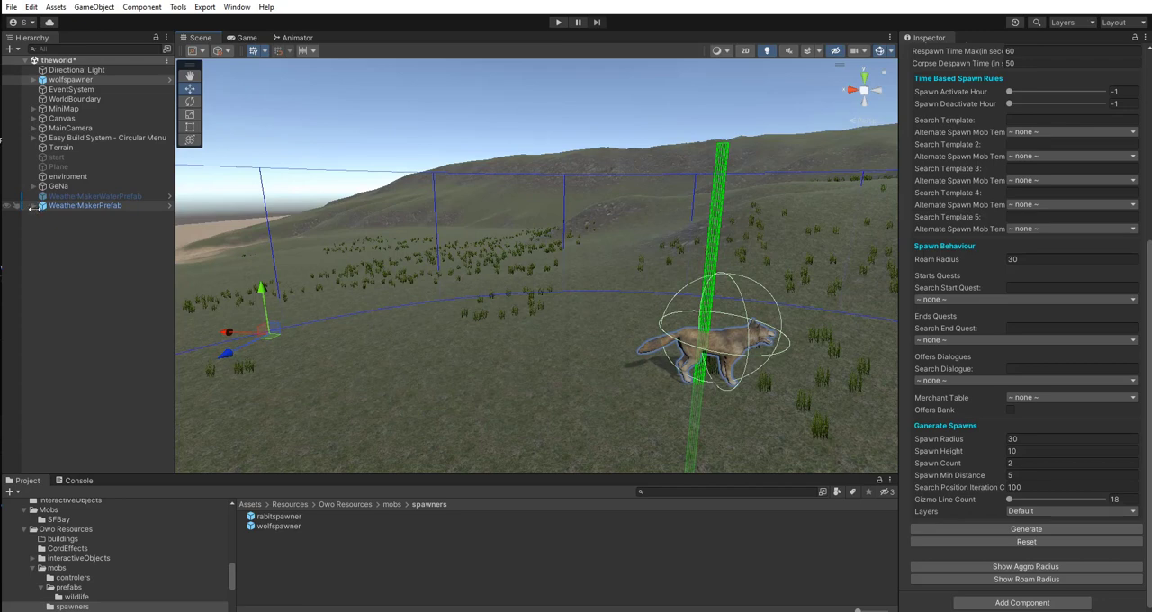
click(32, 206)
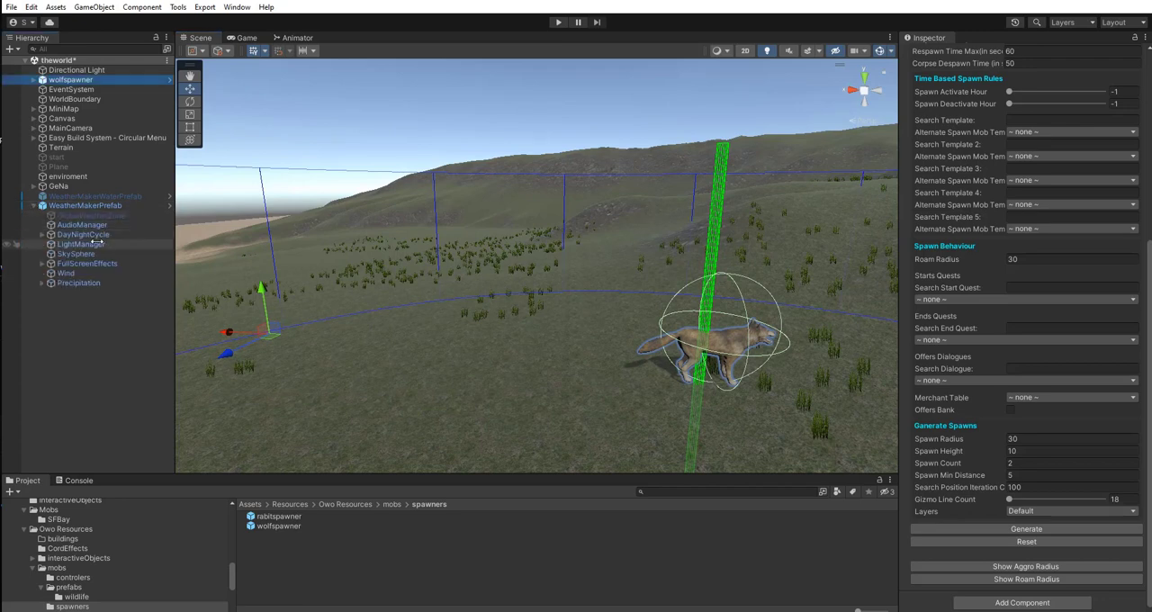
click(33, 206)
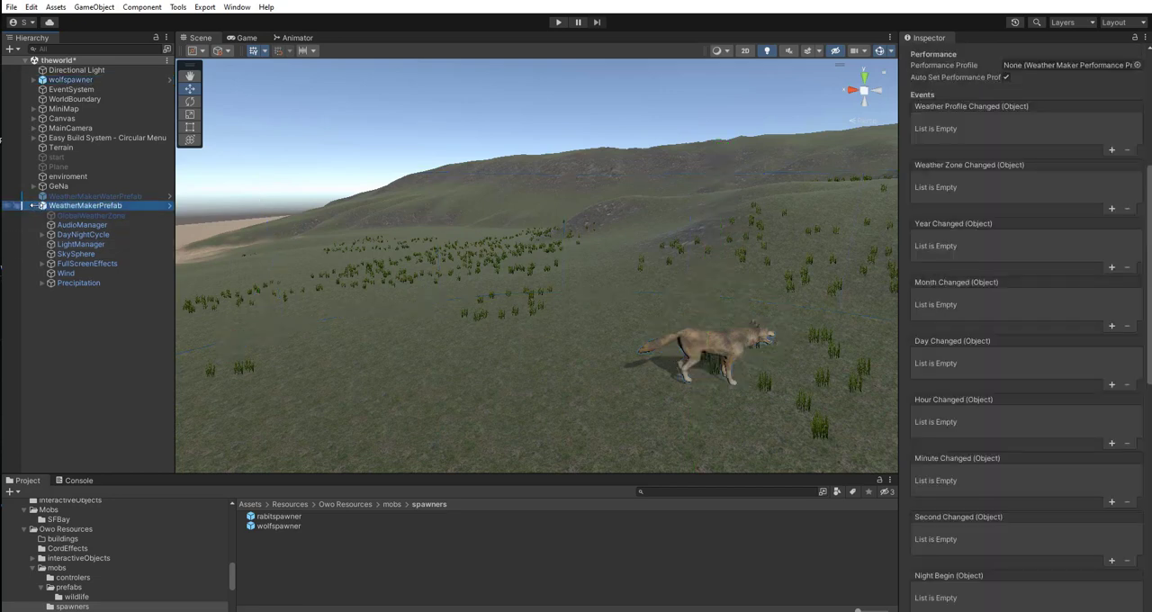
click(33, 206)
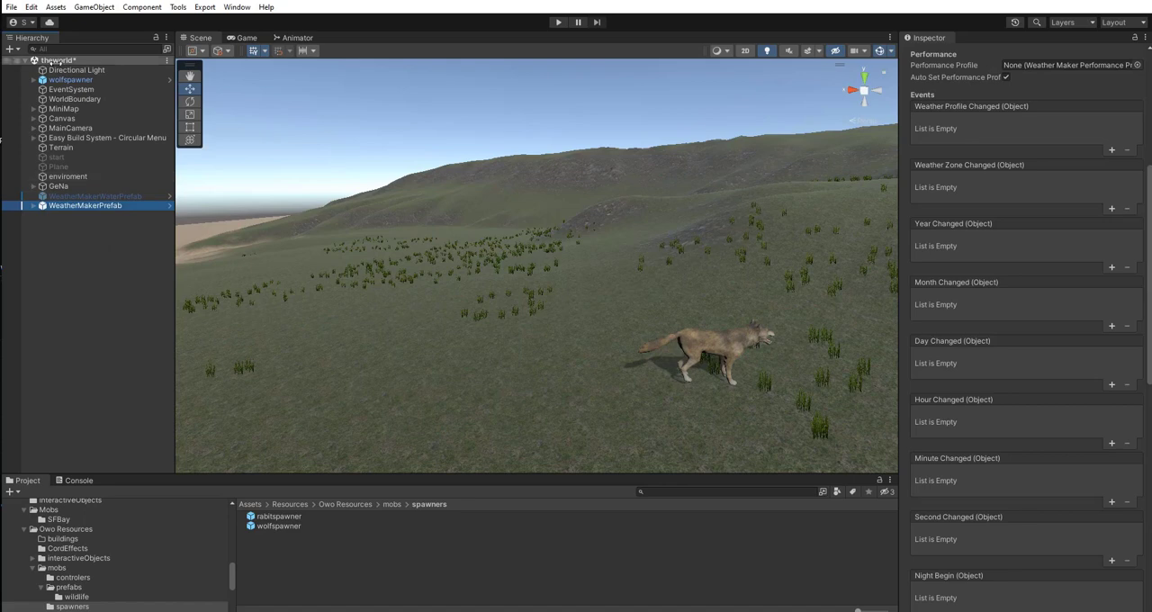
Expand wolfspawner and examine the second wolf clone's components, including its Atavism Mob Spawn Marker settings and ID.
click(33, 81)
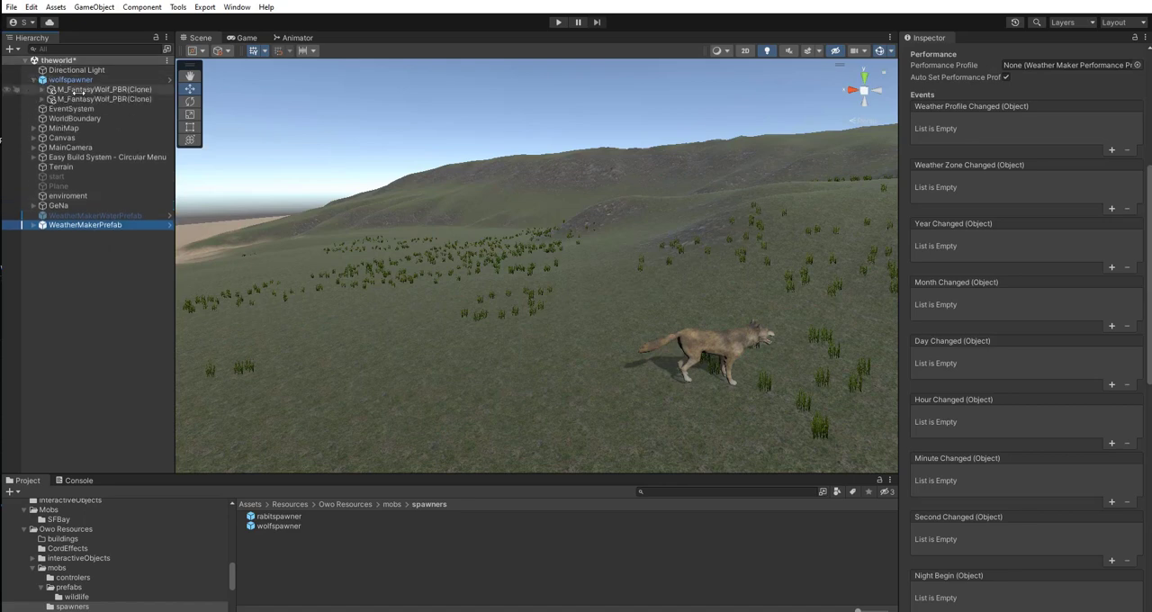
click(90, 90)
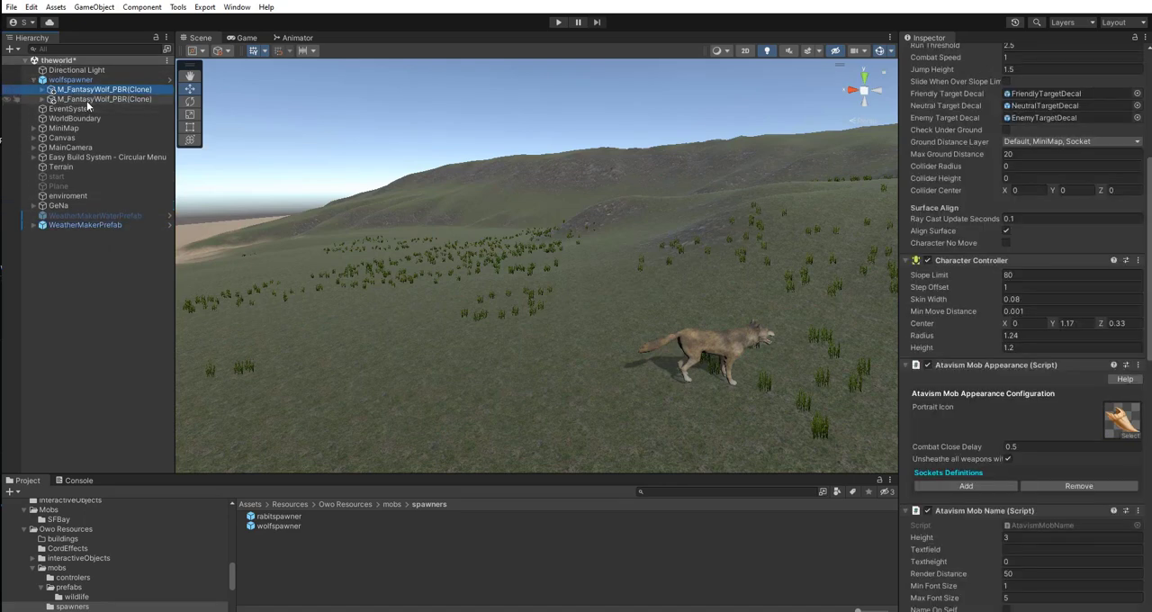
click(90, 99)
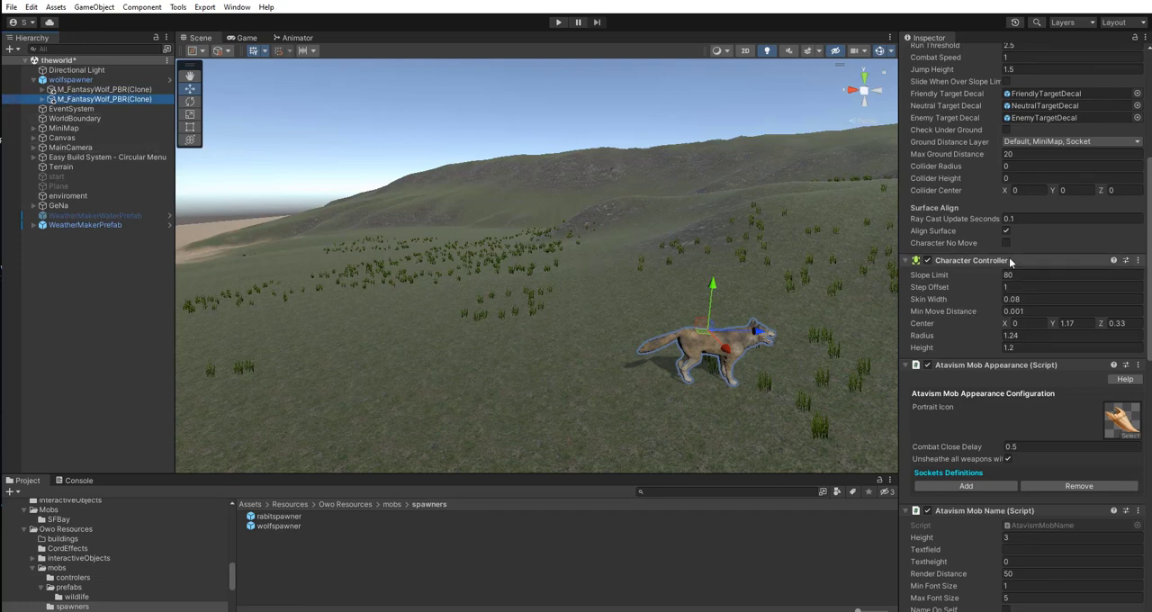
scroll(1026, 268, down, 2)
scroll(1035, 272, down, 8)
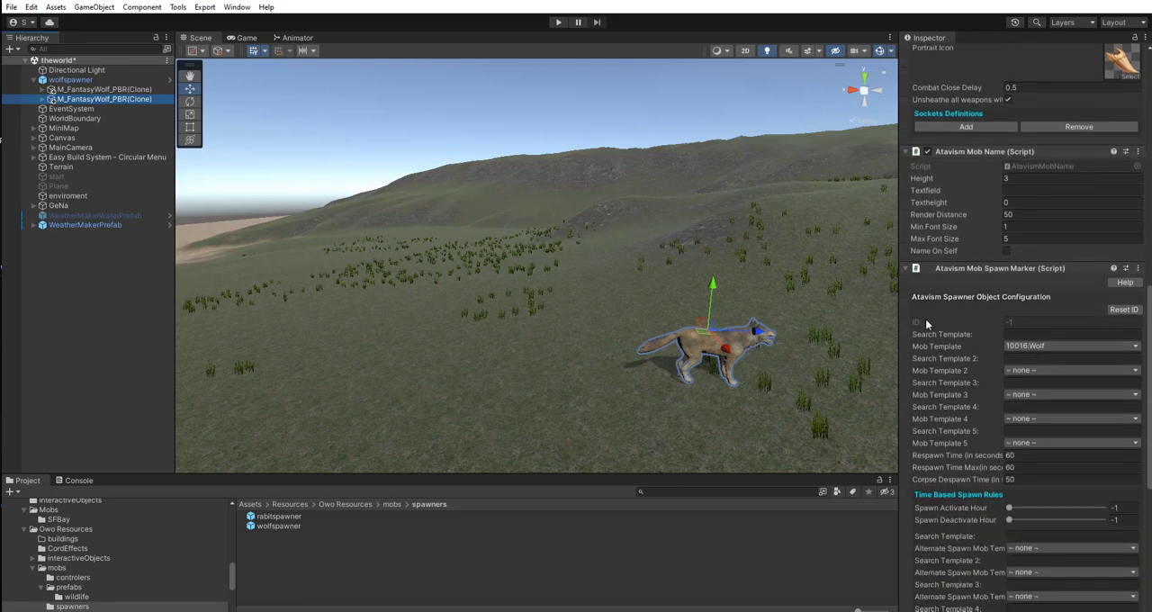
scroll(1064, 391, down, 6)
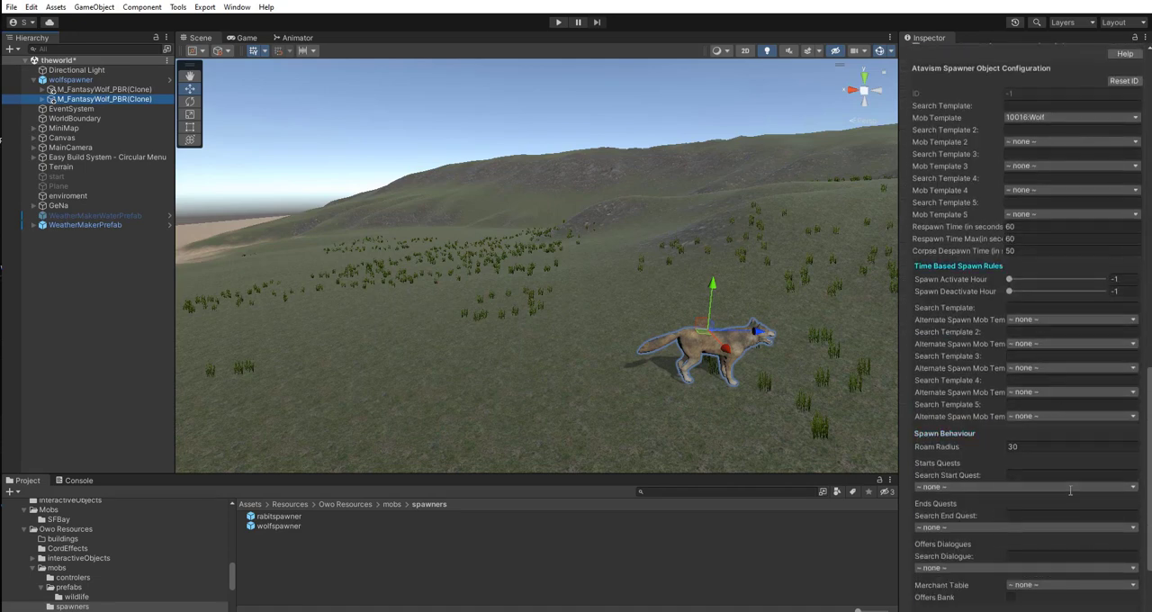
scroll(1084, 337, up, 7)
scroll(1084, 336, up, 14)
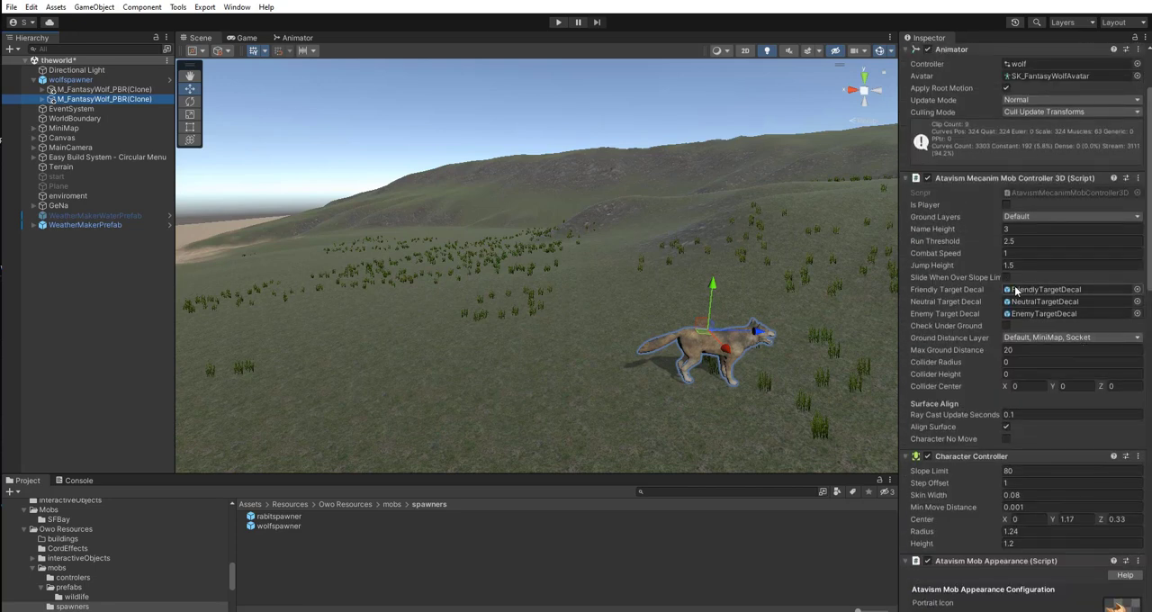
scroll(1026, 302, down, 10)
scroll(1026, 303, down, 4)
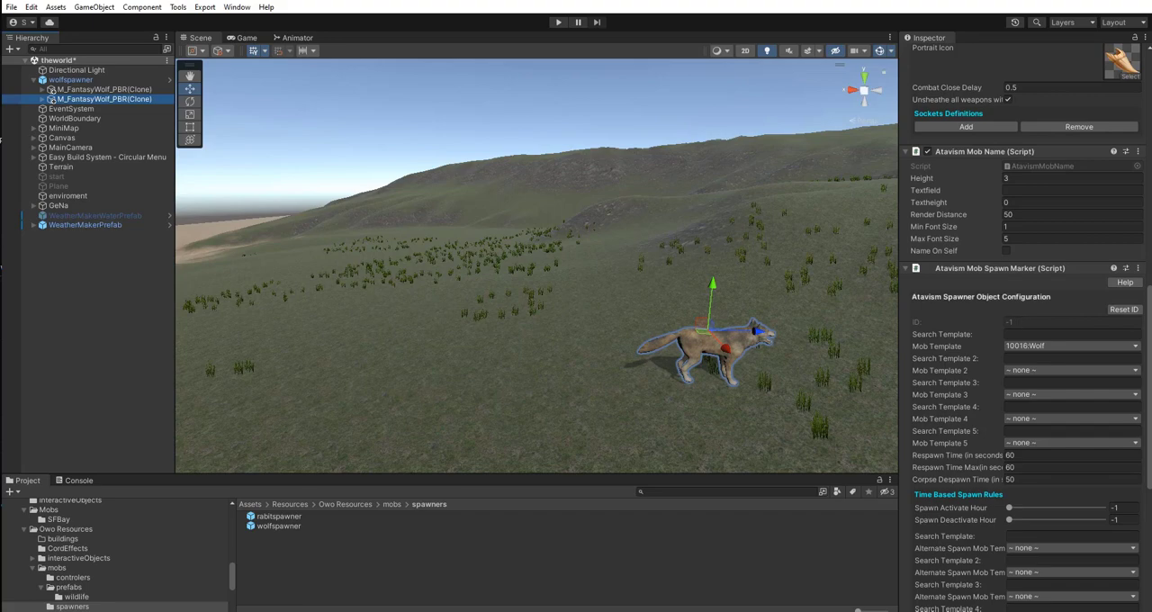
drag(1151, 205, 301, 90)
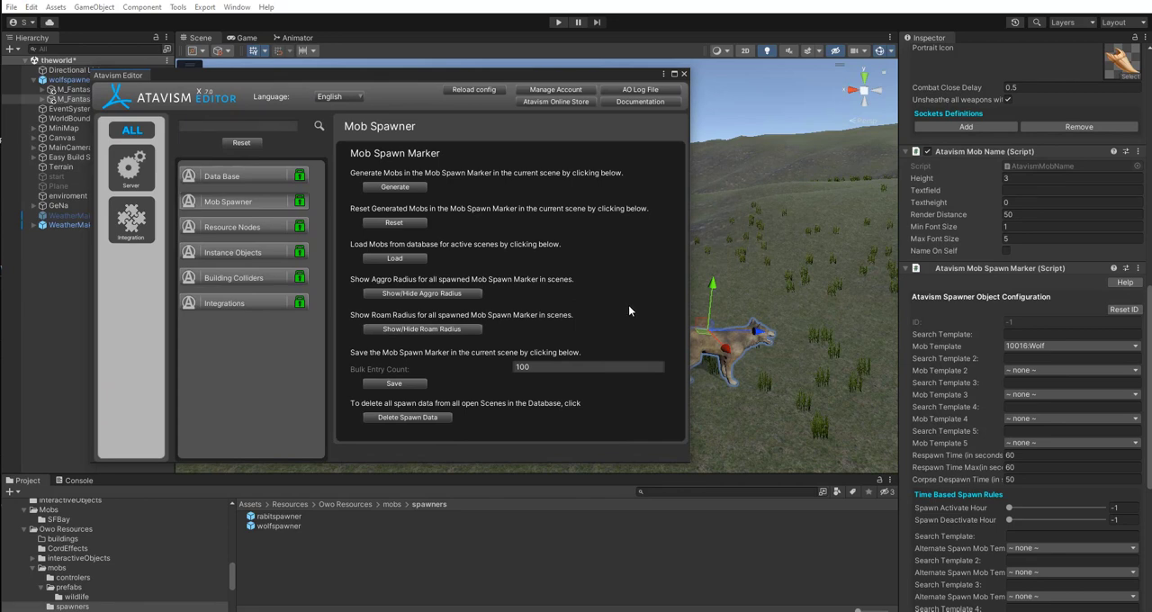
click(396, 258)
click(394, 383)
click(415, 384)
drag(396, 75, 1151, 218)
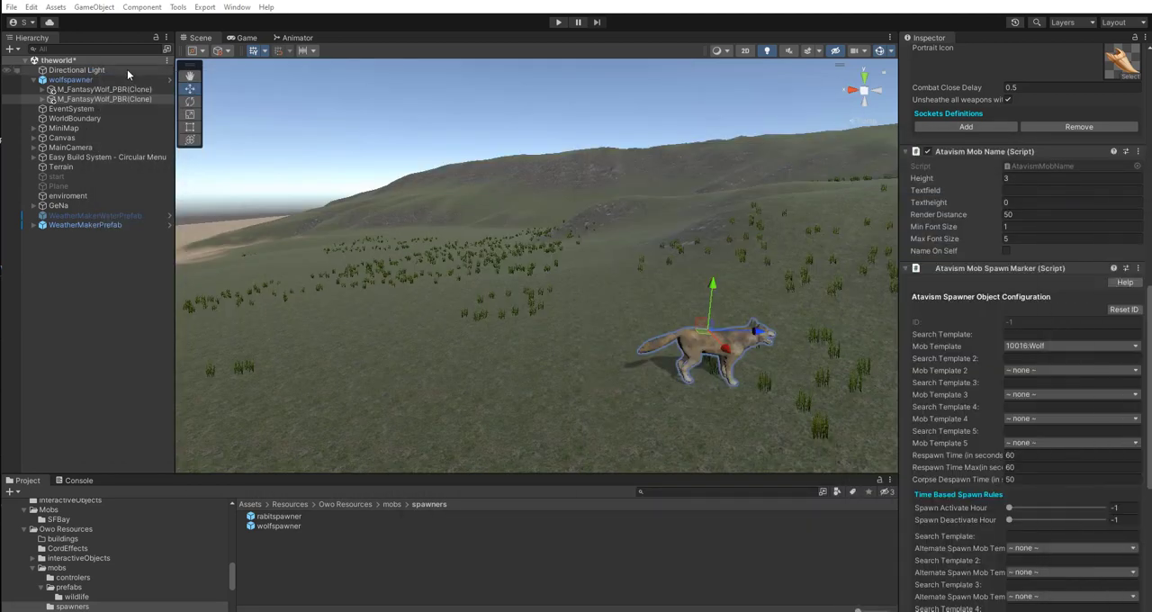
Save the theworld scene with the placed wolfspawner and its generated wolves.
click(13, 7)
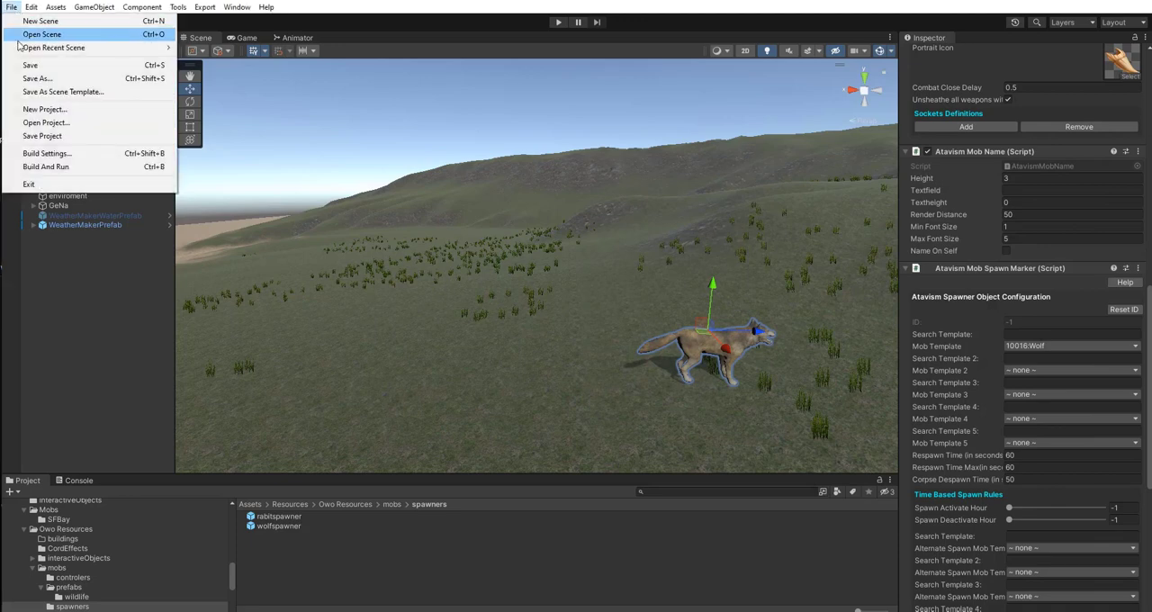
click(31, 66)
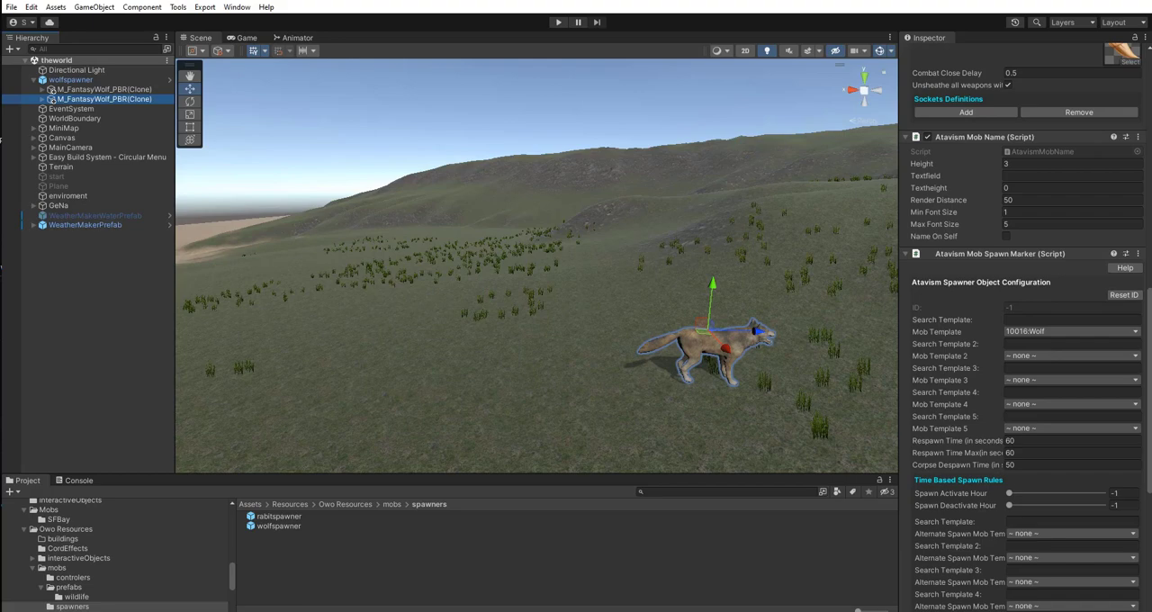
Save the scene's mob spawn markers to the Atavism database and select the first wolf clone to check its marker ID.
drag(1151, 288, 564, 115)
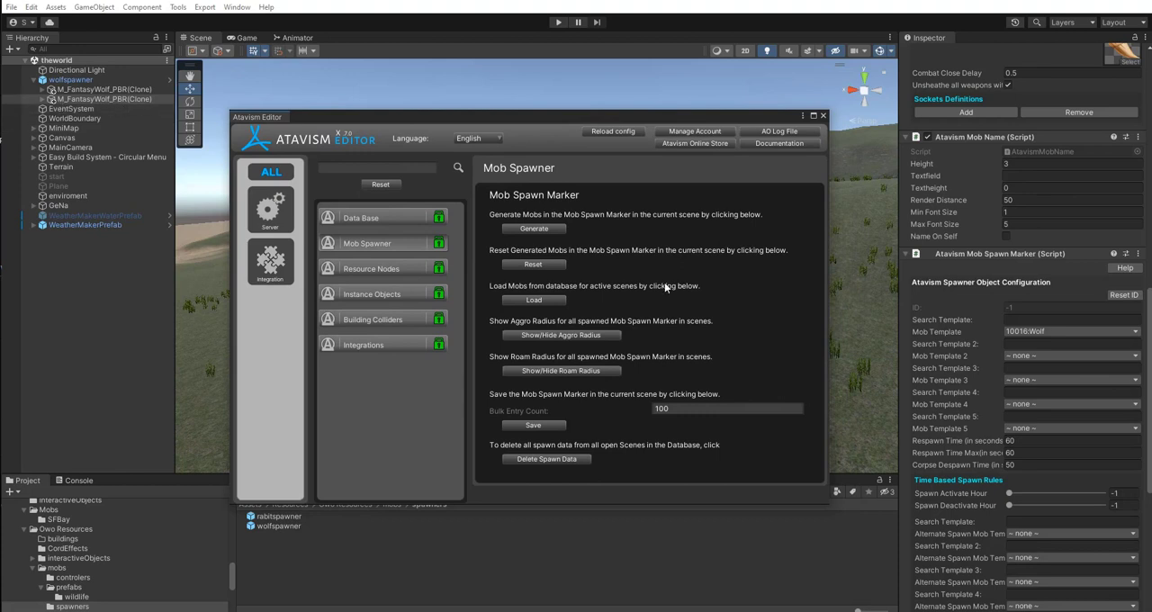
click(544, 424)
drag(585, 113, 1151, 149)
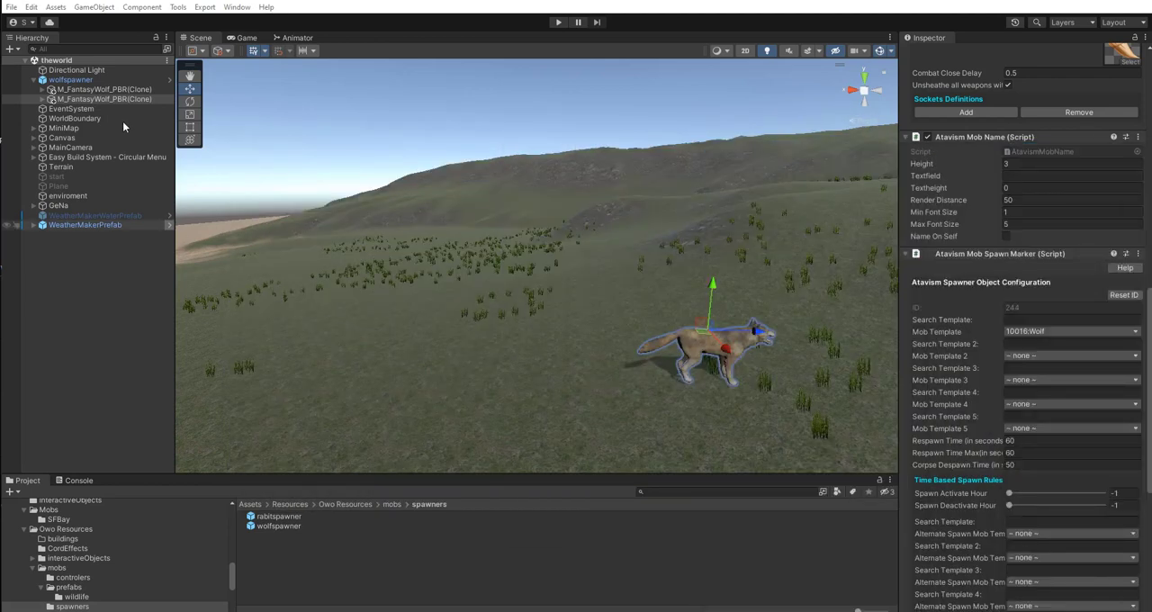
click(78, 90)
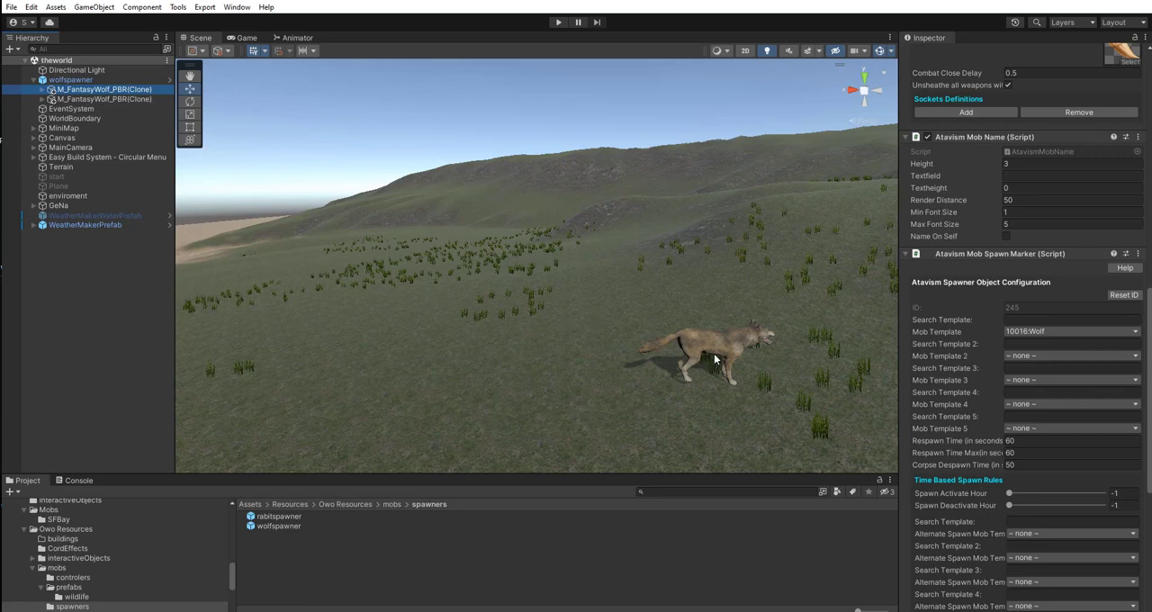
Check the first wolf clone's child objects under wolfspawner and save the theworld scene again.
click(43, 91)
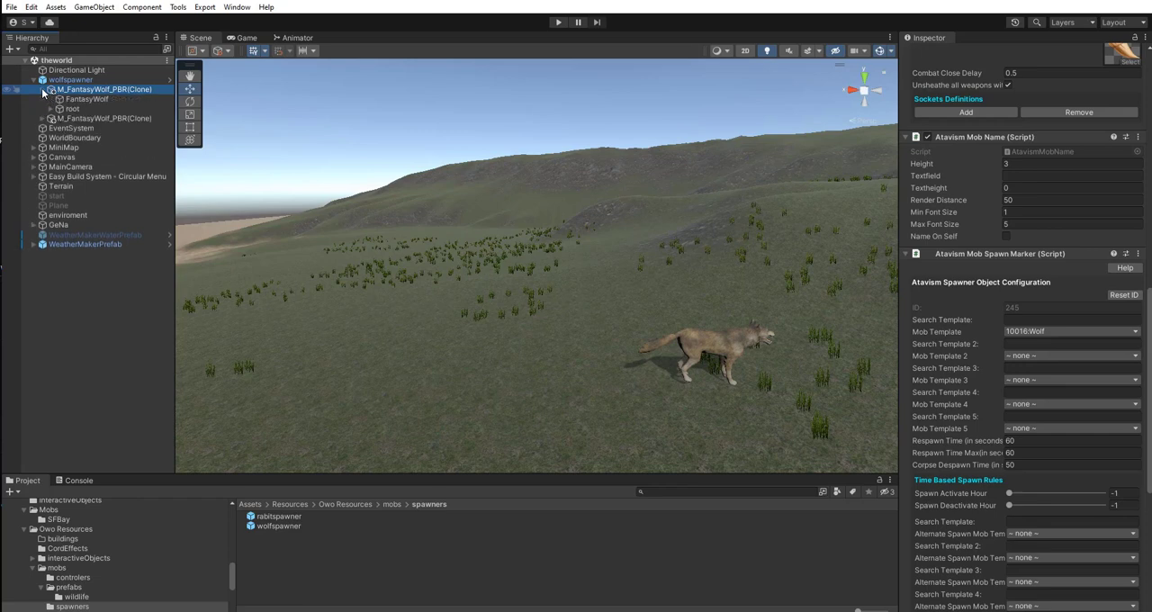
click(41, 88)
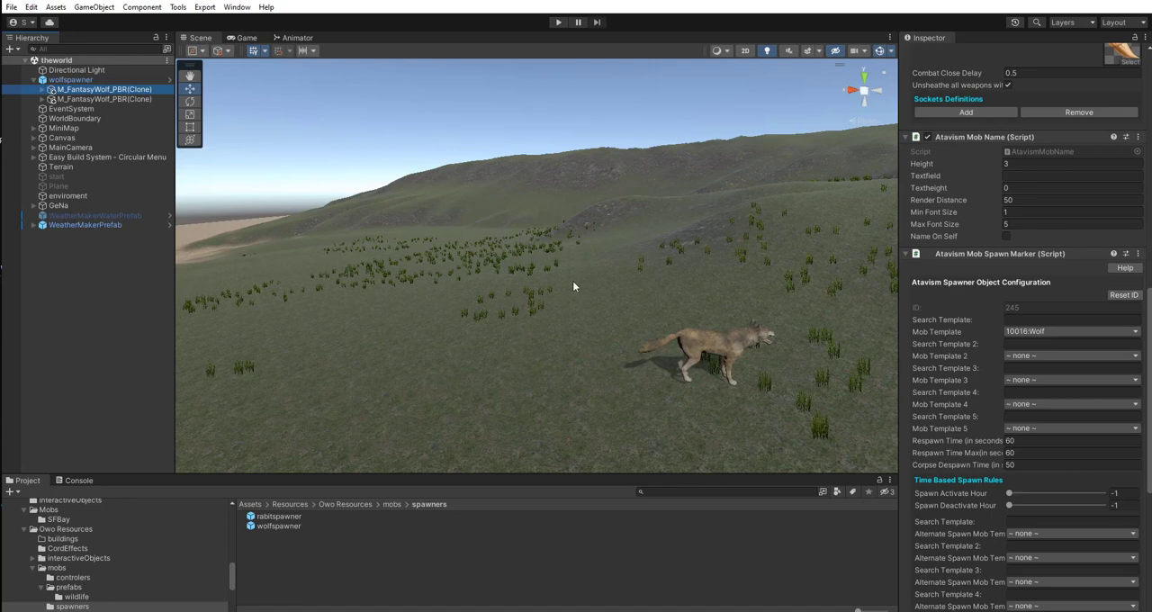
click(667, 490)
click(12, 6)
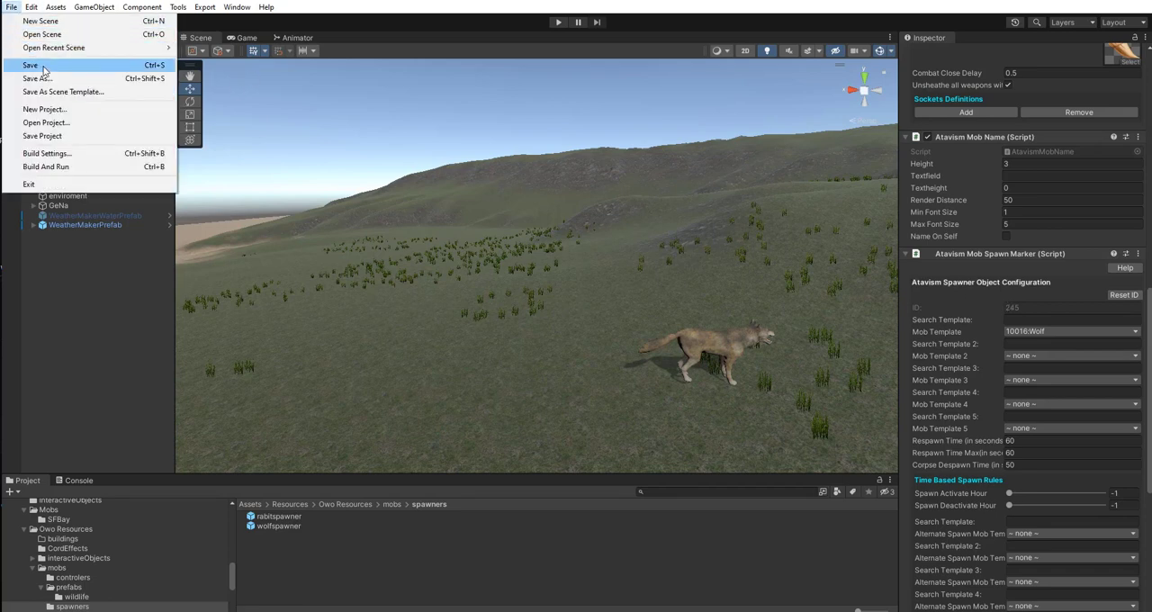
click(31, 66)
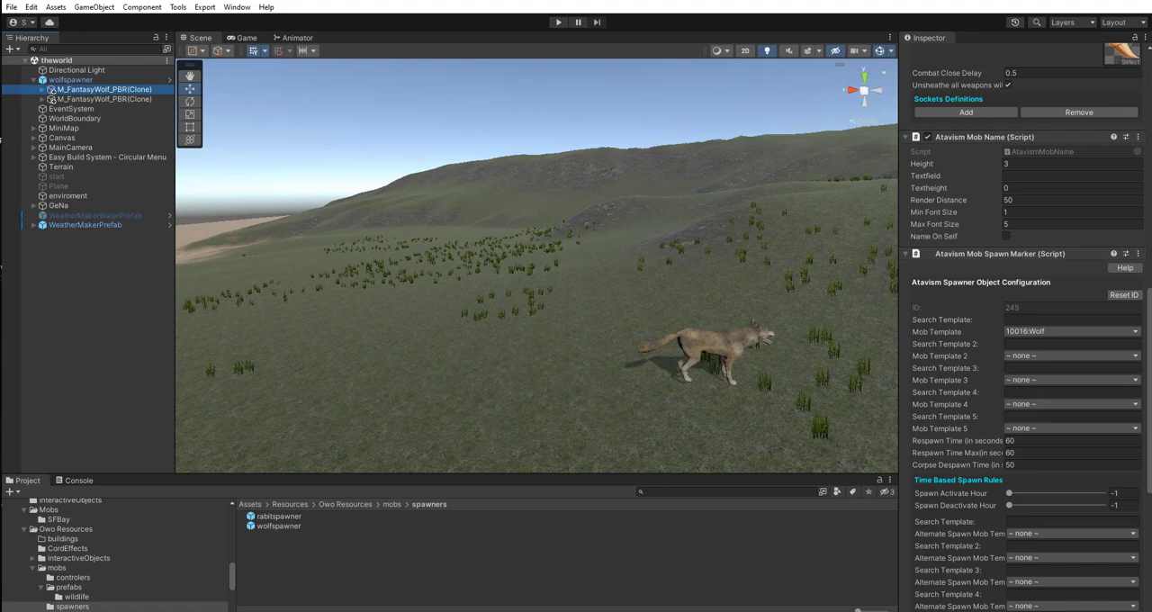
Switch to the Atavism Editor, restart the A server, and move the editor window away from Unity.
drag(1151, 144, 239, 39)
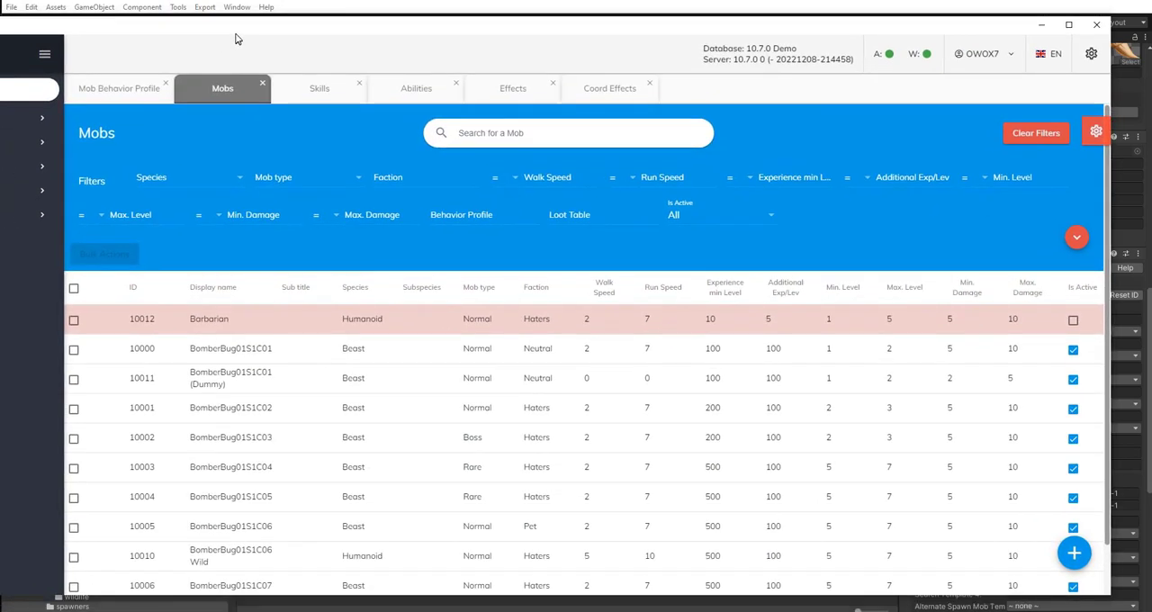
click(891, 64)
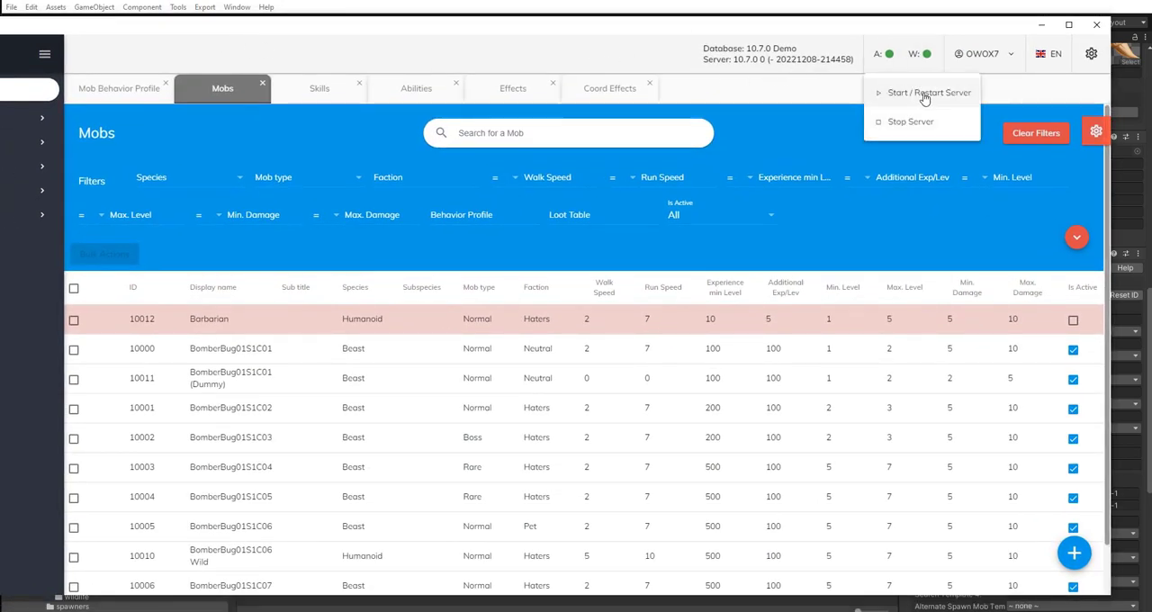
click(923, 95)
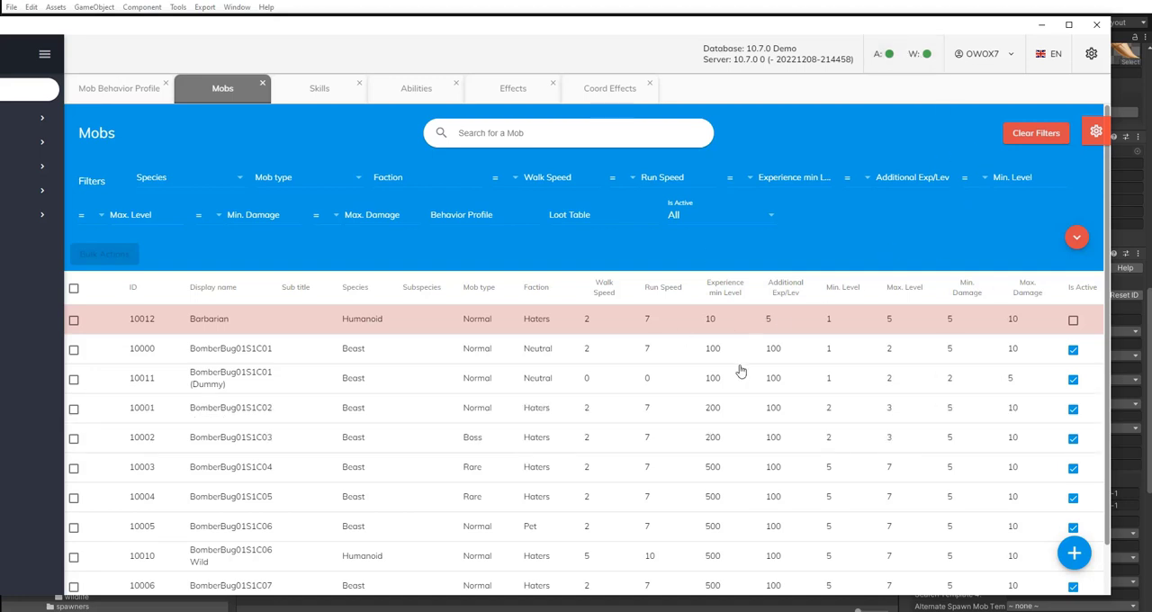
click(660, 376)
drag(614, 32, 1151, 180)
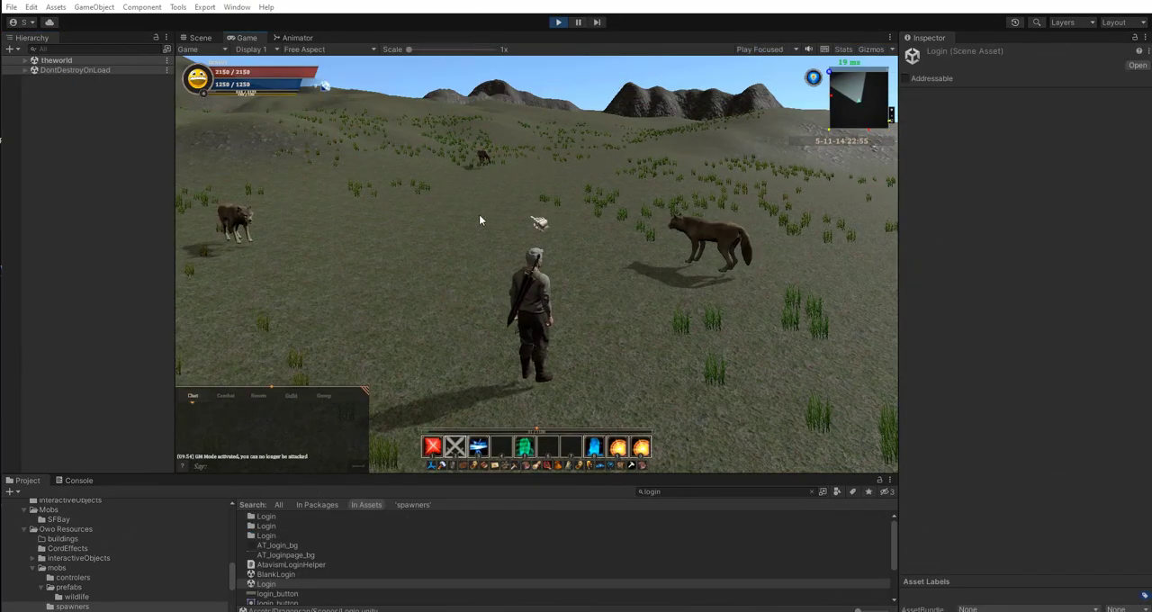
Open and close the in-game Admin Panel, and walk the character around to observe the spawned wolves.
click(437, 468)
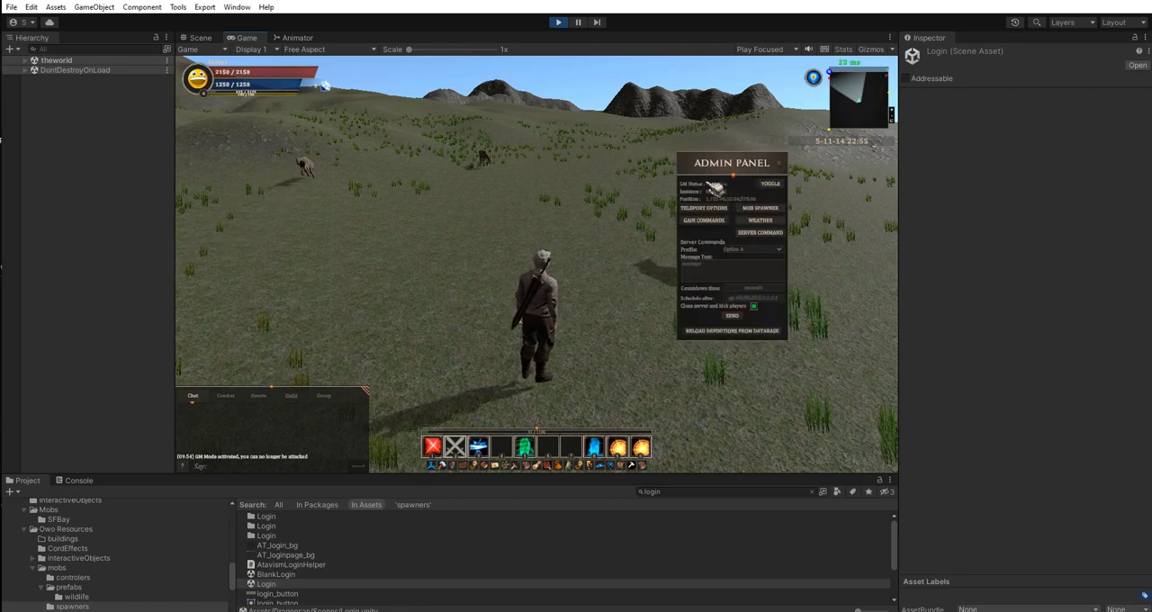
click(784, 165)
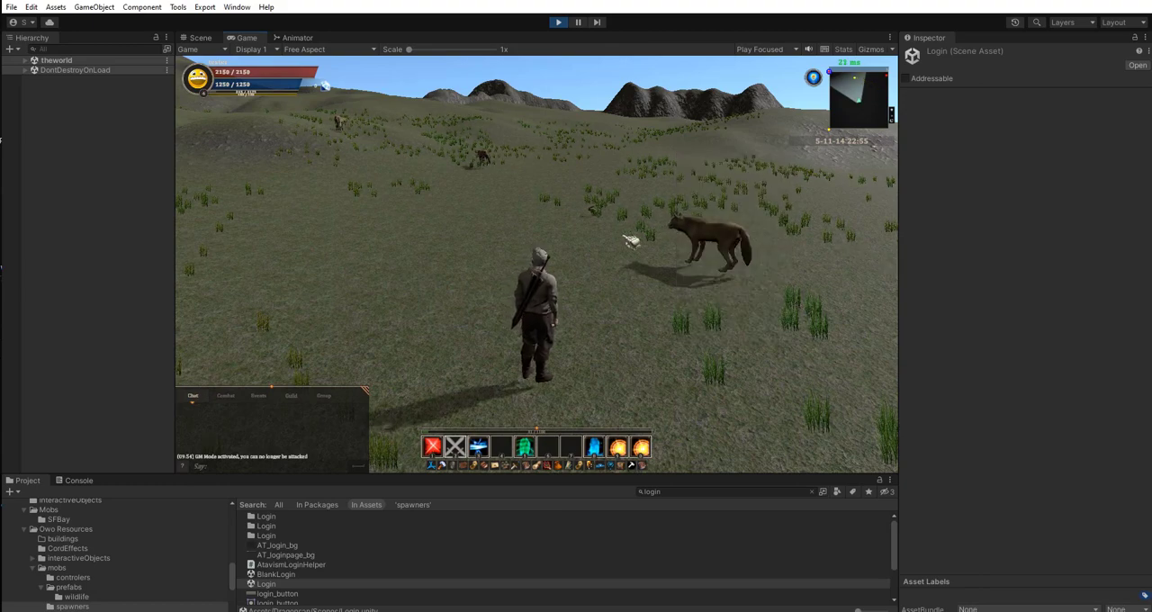
right_drag(608, 257, 622, 294)
key(w)
key(w)
key(s)
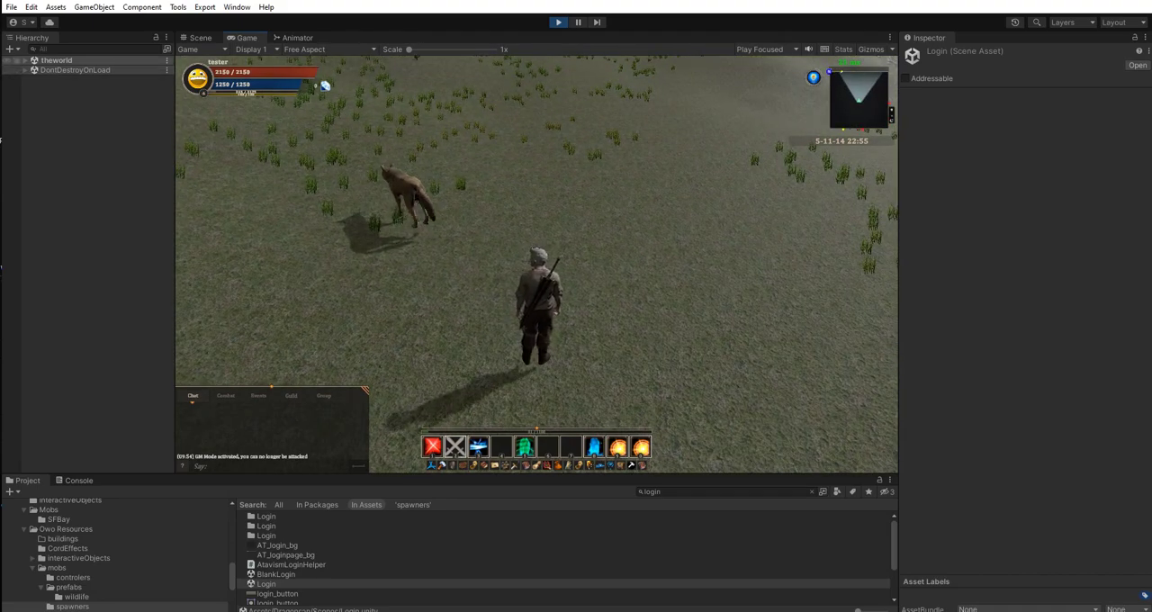
Expand theworld and DontDestroyOnLoad in the running game's hierarchy to examine the spawned mob objects.
click(31, 63)
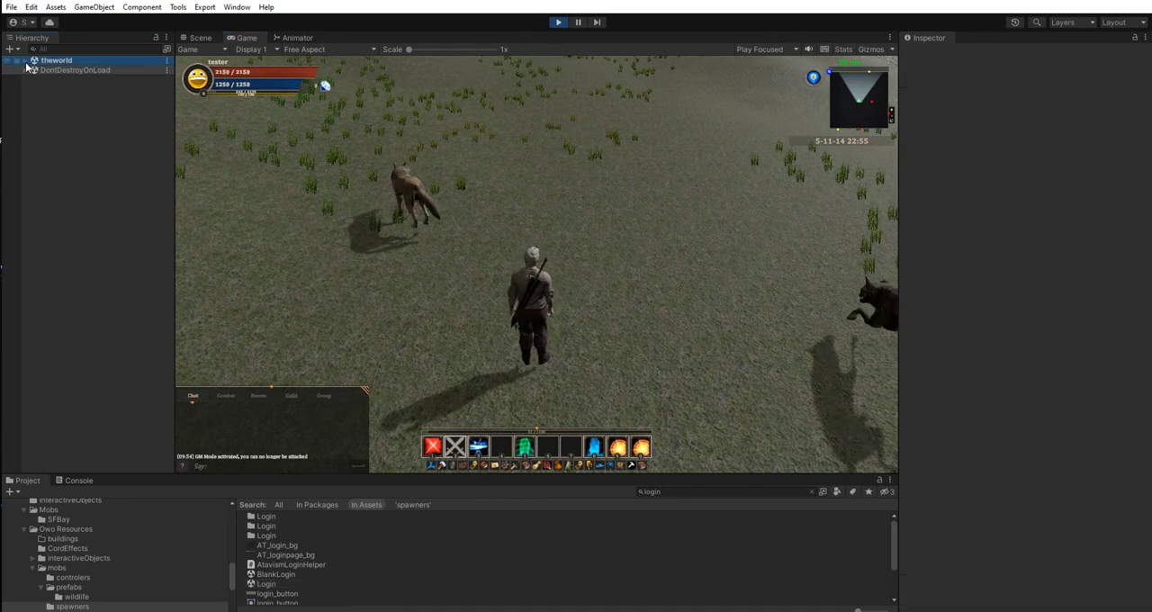
click(24, 60)
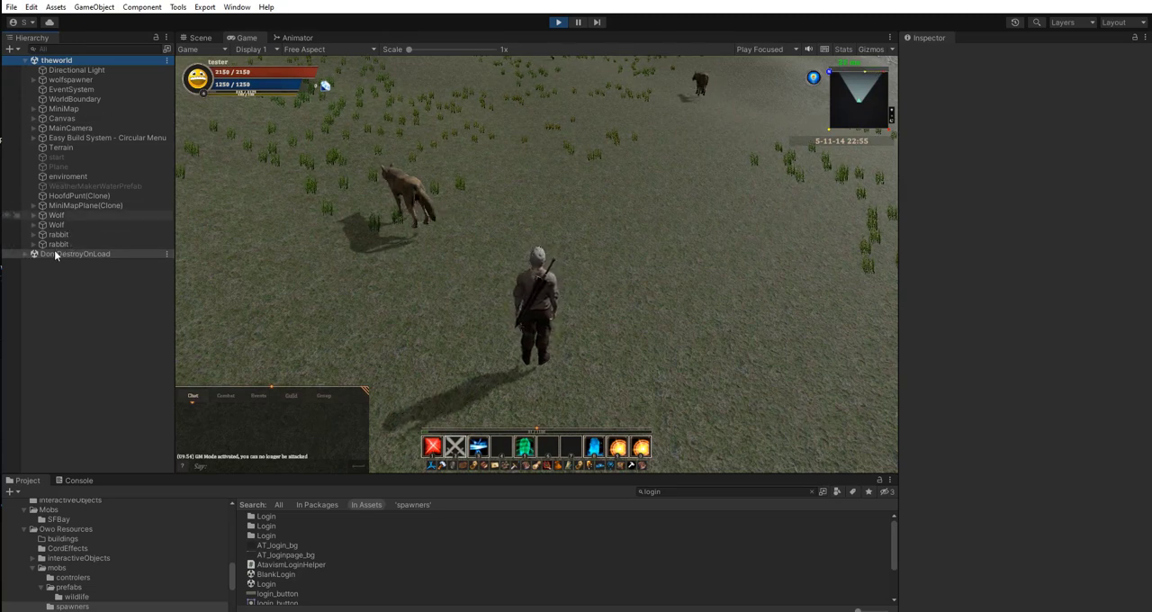
click(25, 254)
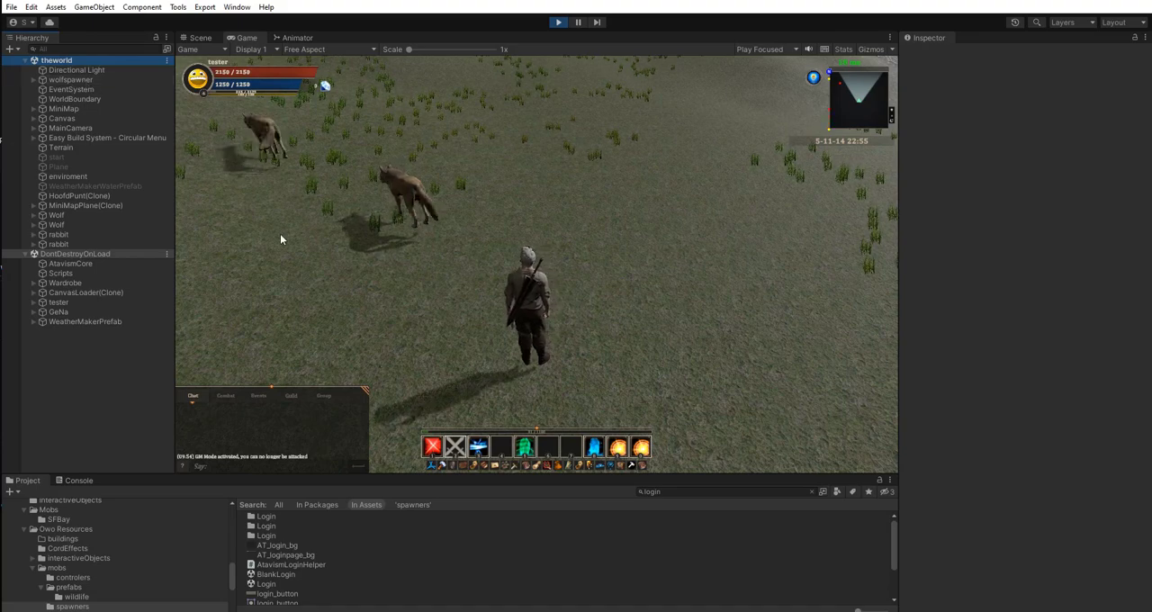
Follow the roaming wolves with the character and watch their movement from several angles.
right_drag(280, 239, 382, 225)
key(w)
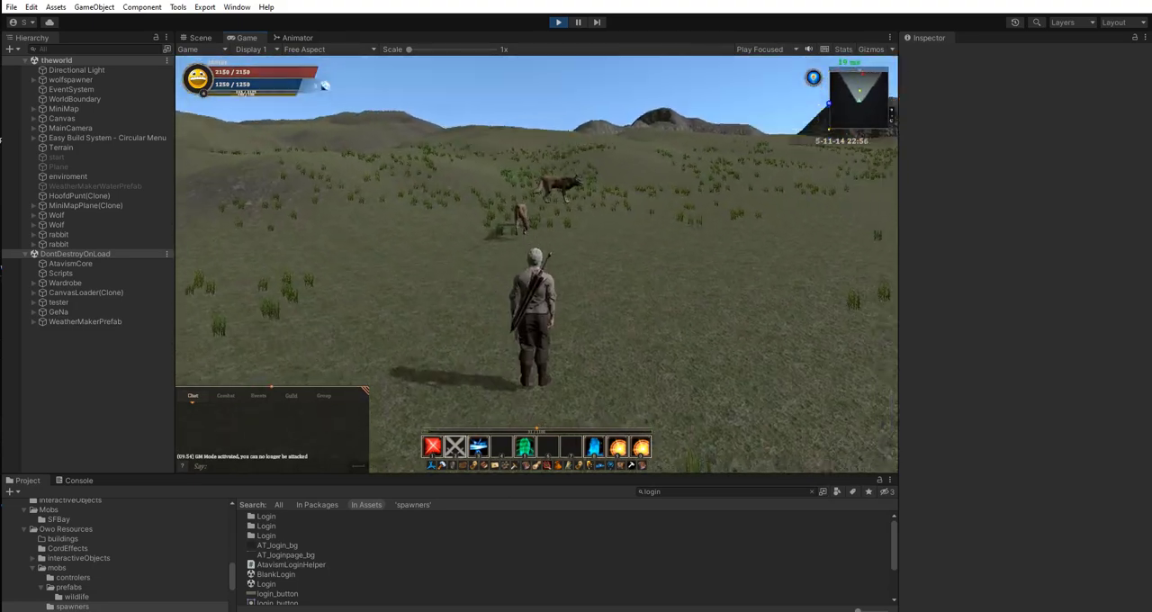
drag(504, 270, 630, 216)
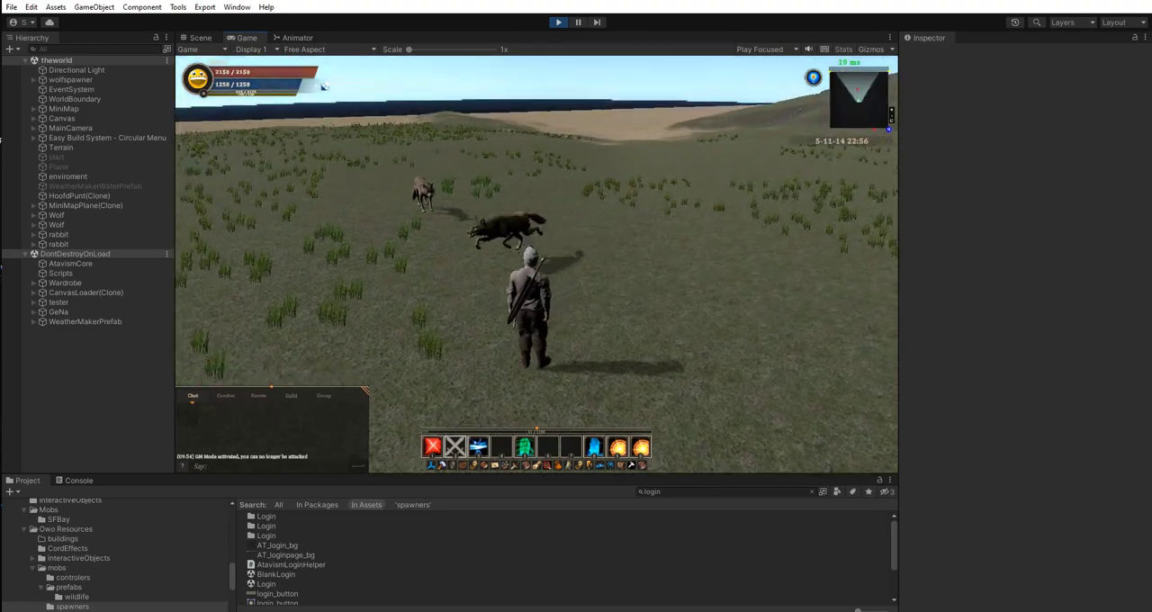
drag(576, 270, 629, 263)
key(w)
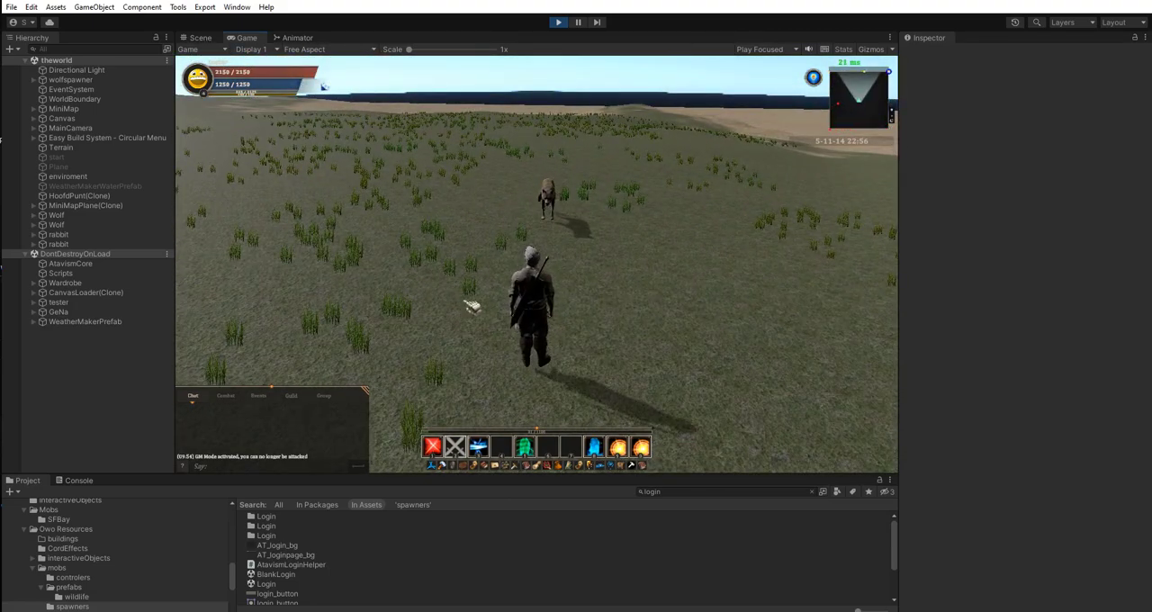
drag(466, 302, 544, 267)
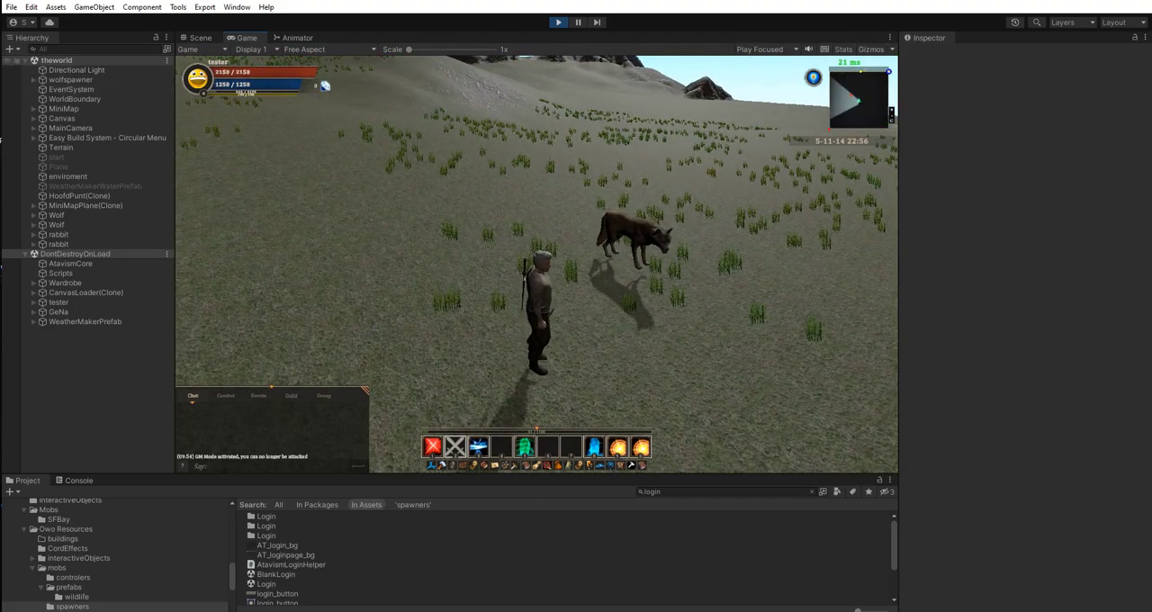
Deactivate the wolfspawner object in the running game and look around for the server-spawned wolves.
click(39, 81)
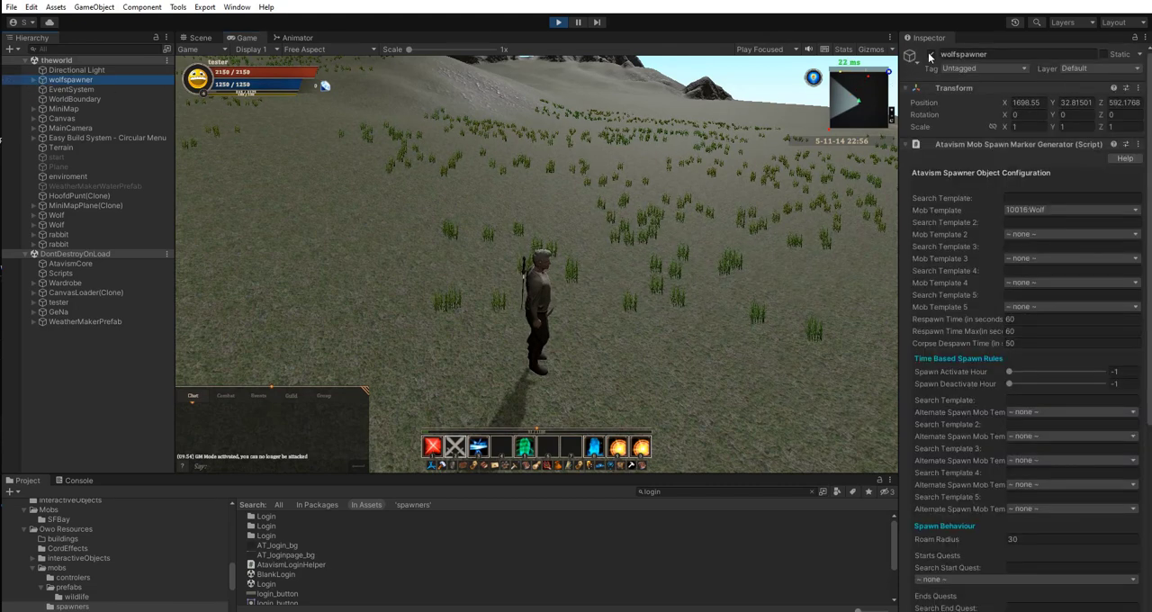
click(933, 55)
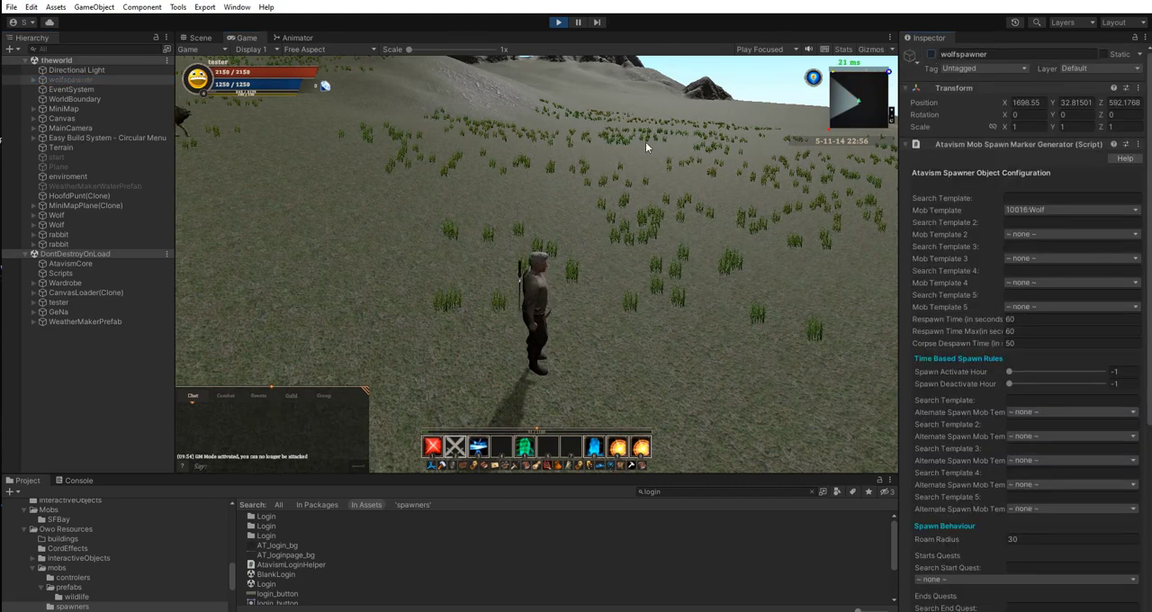
right_drag(642, 168, 351, 147)
key(w)
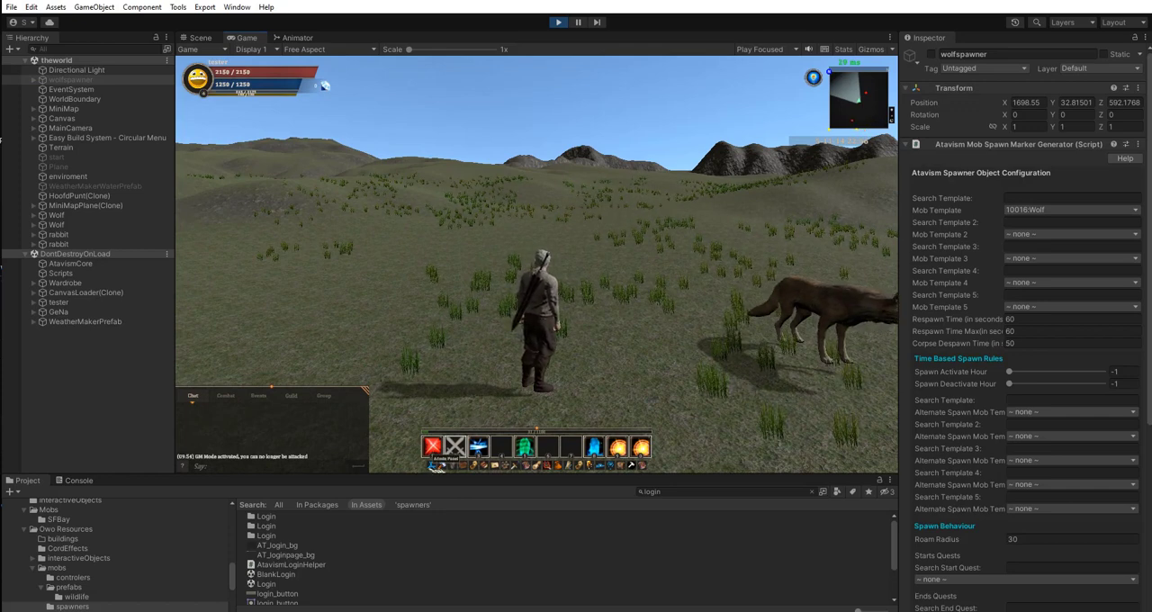
Open the Mob Spawner from the in-game Admin Panel and turn on the marker, roam and aggro displays.
click(434, 462)
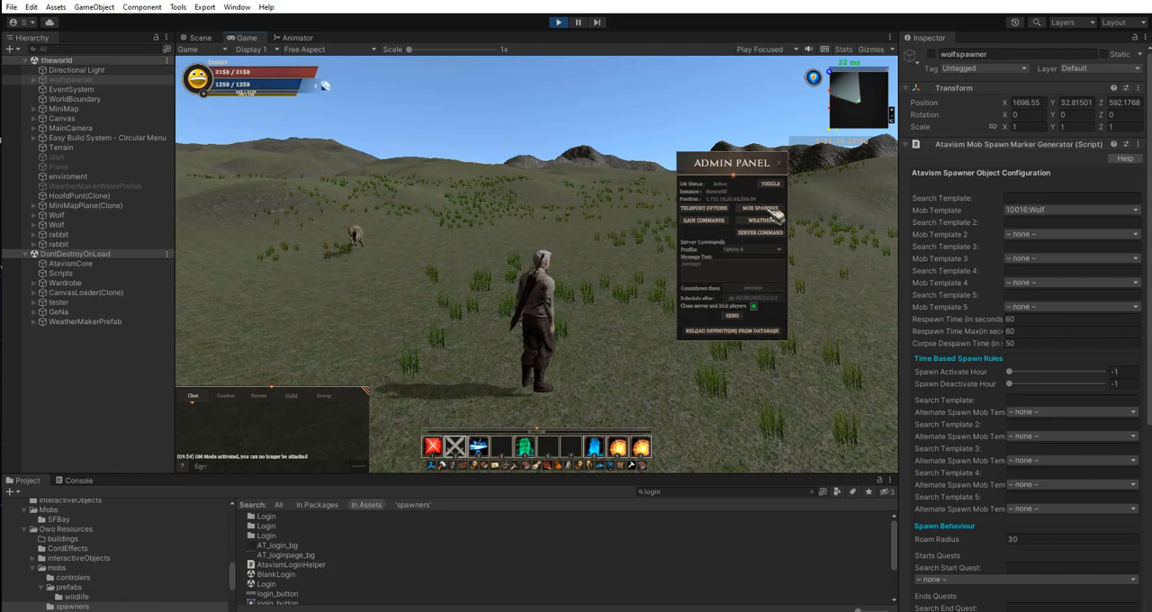
click(770, 212)
click(397, 167)
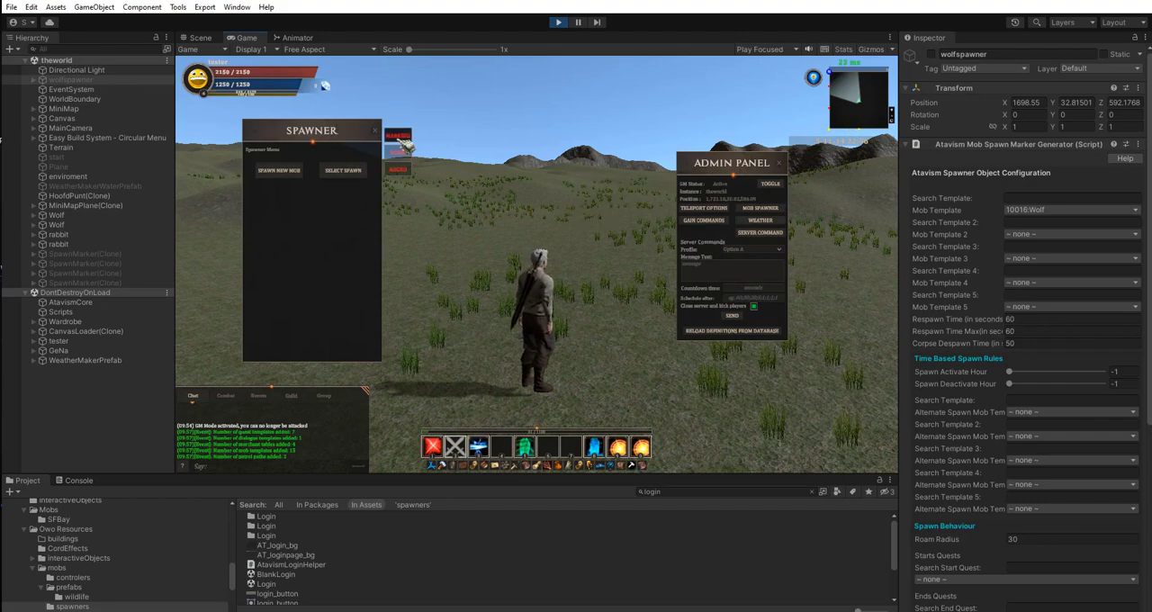
click(404, 173)
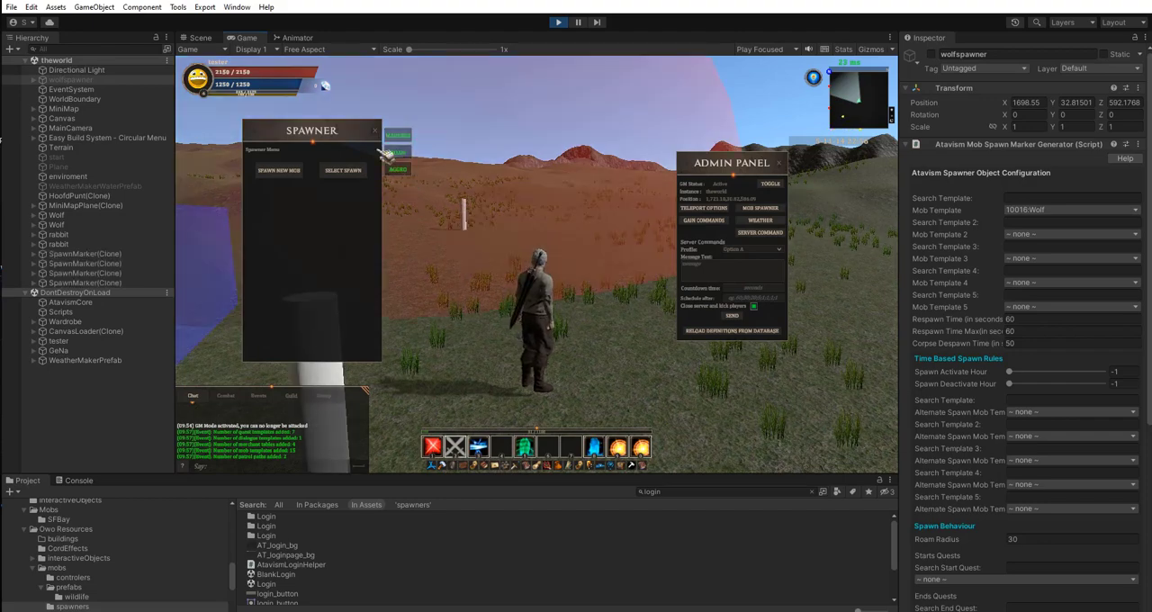
Walk the character through the displayed spawn areas to examine the markers and the roam and aggro zones.
right_drag(590, 212, 636, 260)
key(w)
right_drag(541, 281, 605, 290)
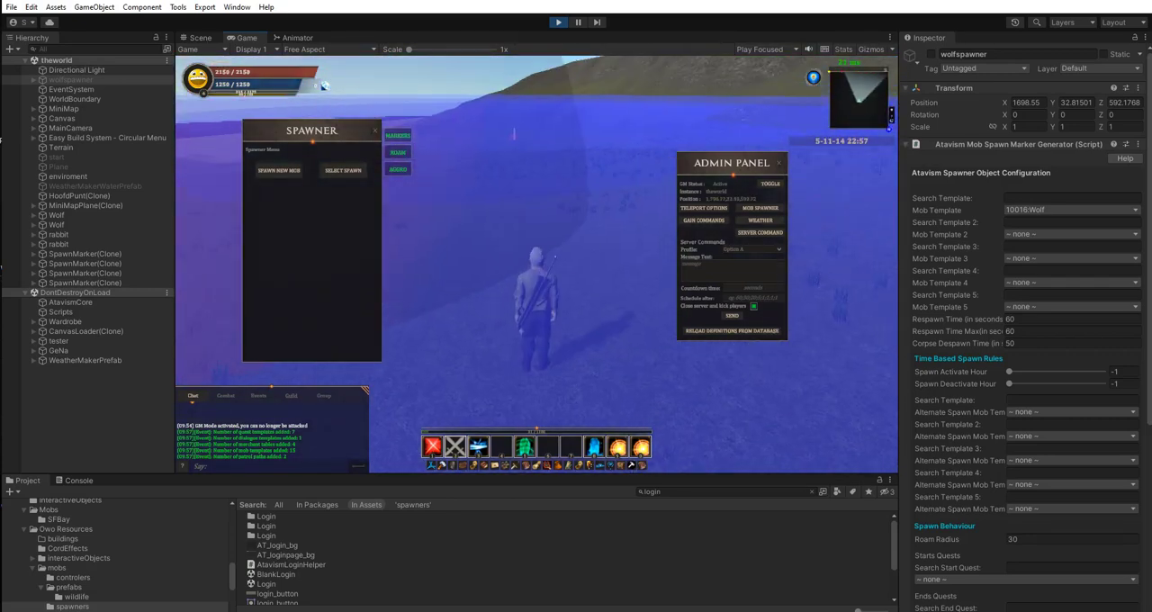
right_drag(585, 246, 557, 269)
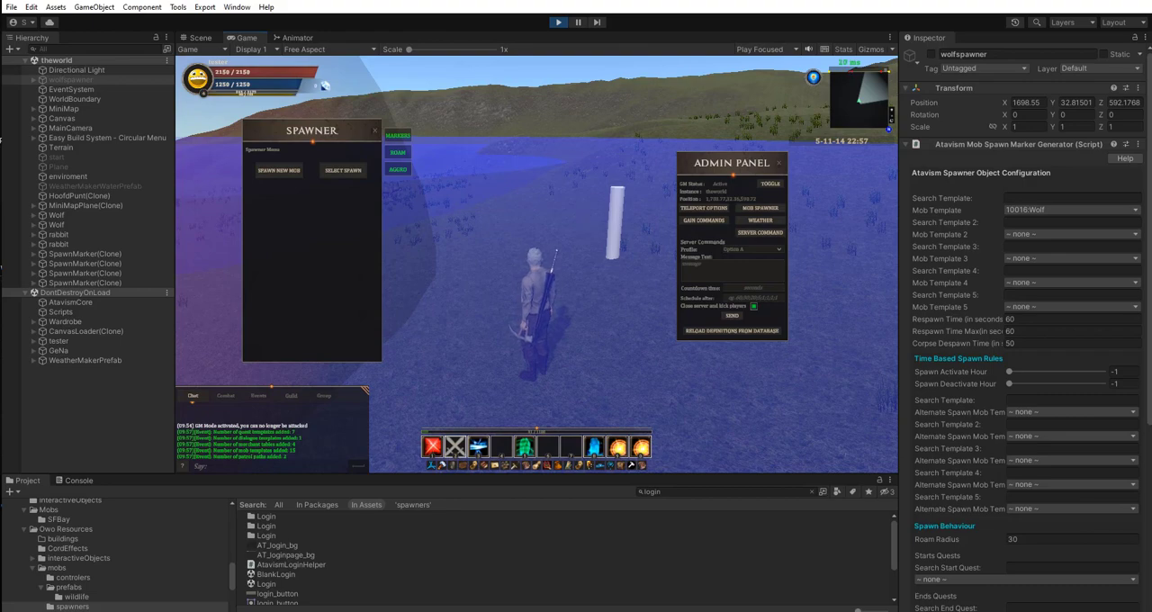
right_drag(684, 283, 660, 284)
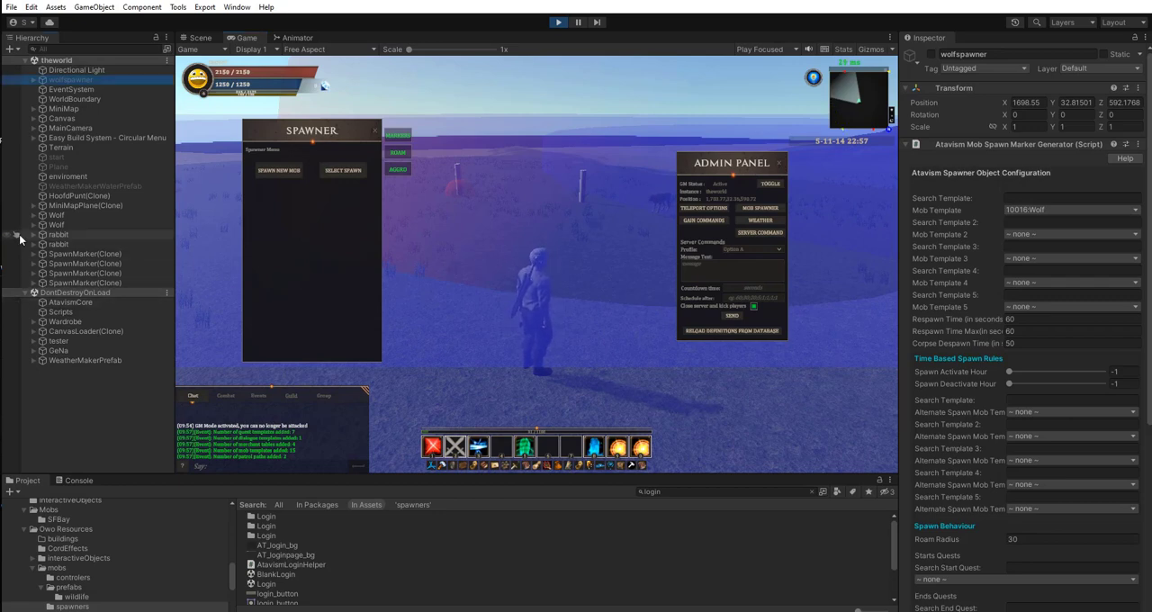
Inspect the position and components of both spawned rabbit objects in the running game.
click(60, 234)
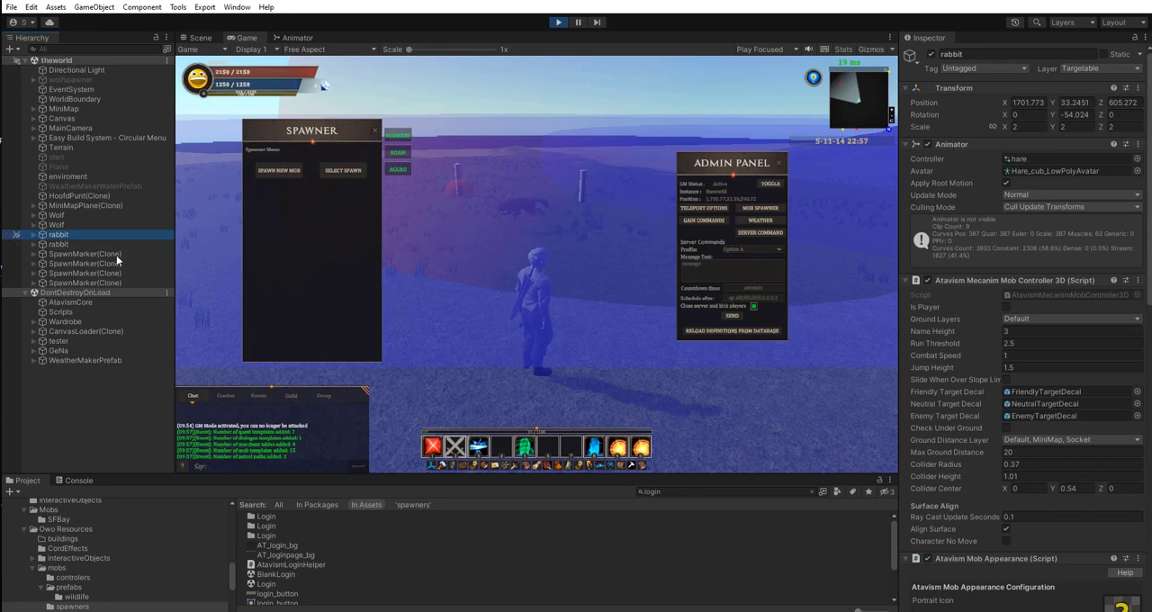
click(61, 244)
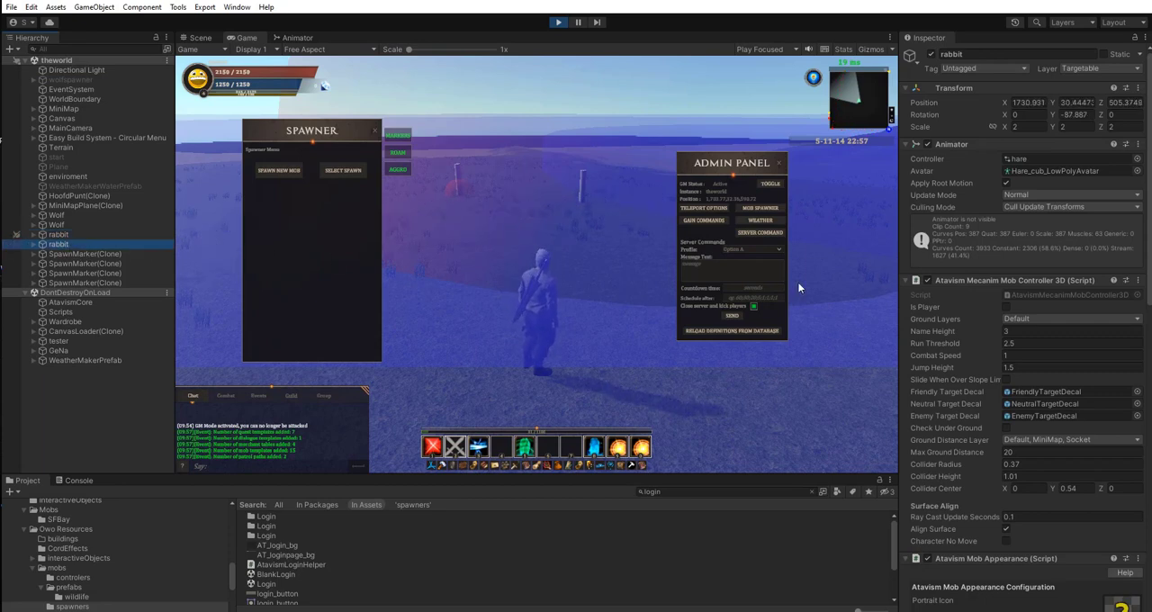
scroll(936, 249, down, 15)
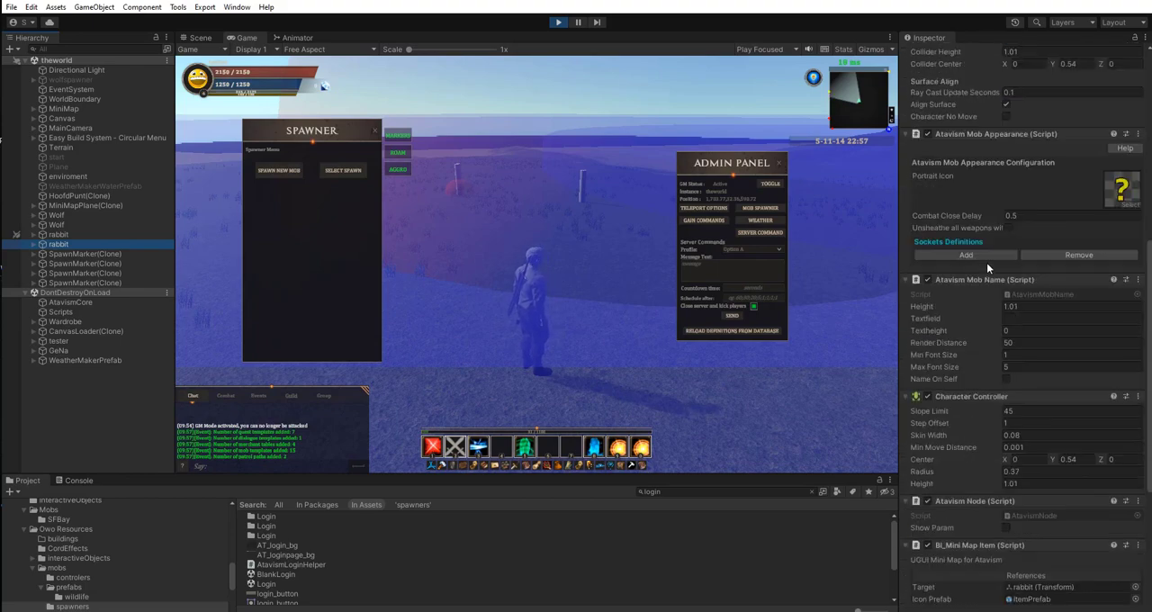
scroll(996, 279, up, 15)
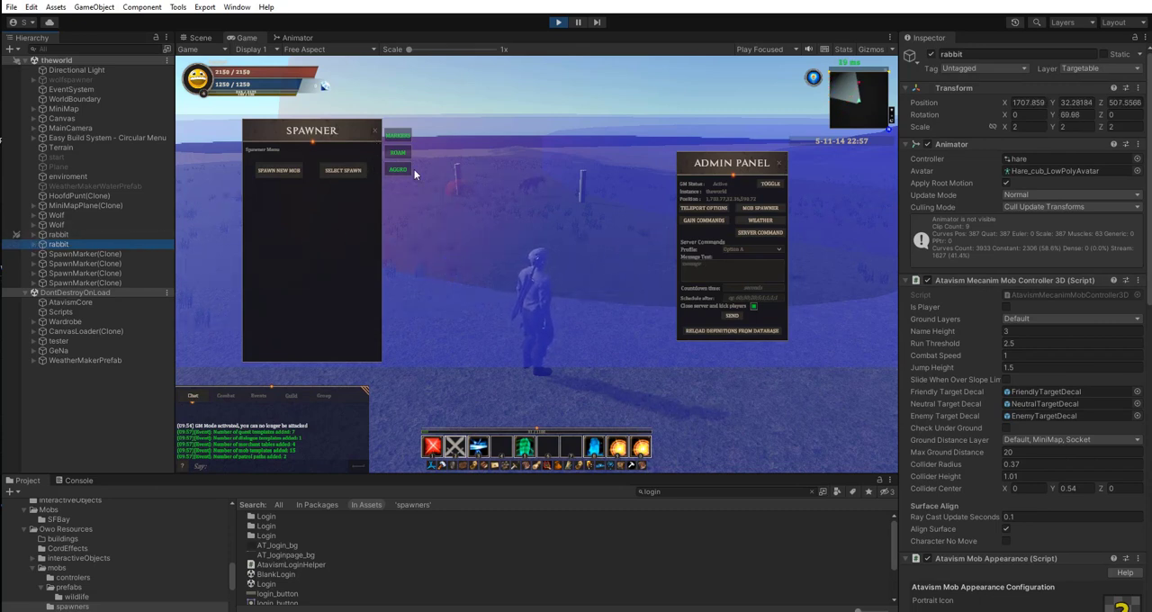
Close the Spawner window and run the character past the wolves to watch them roam without the zone displays.
click(375, 130)
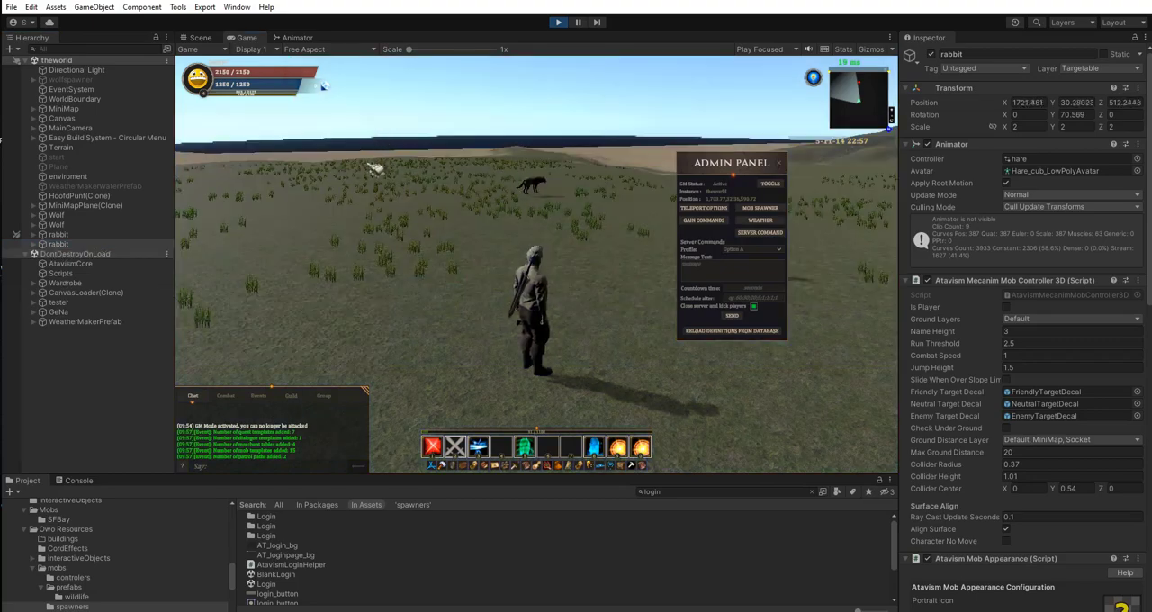
key(w)
key(w)
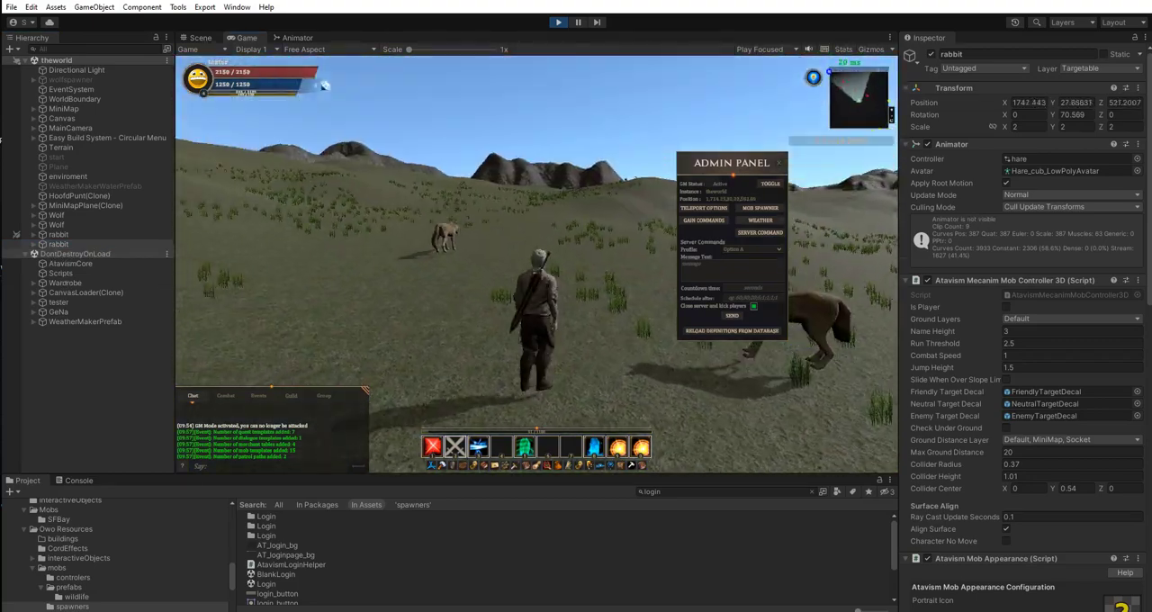
key(w)
key(d)
key(w)
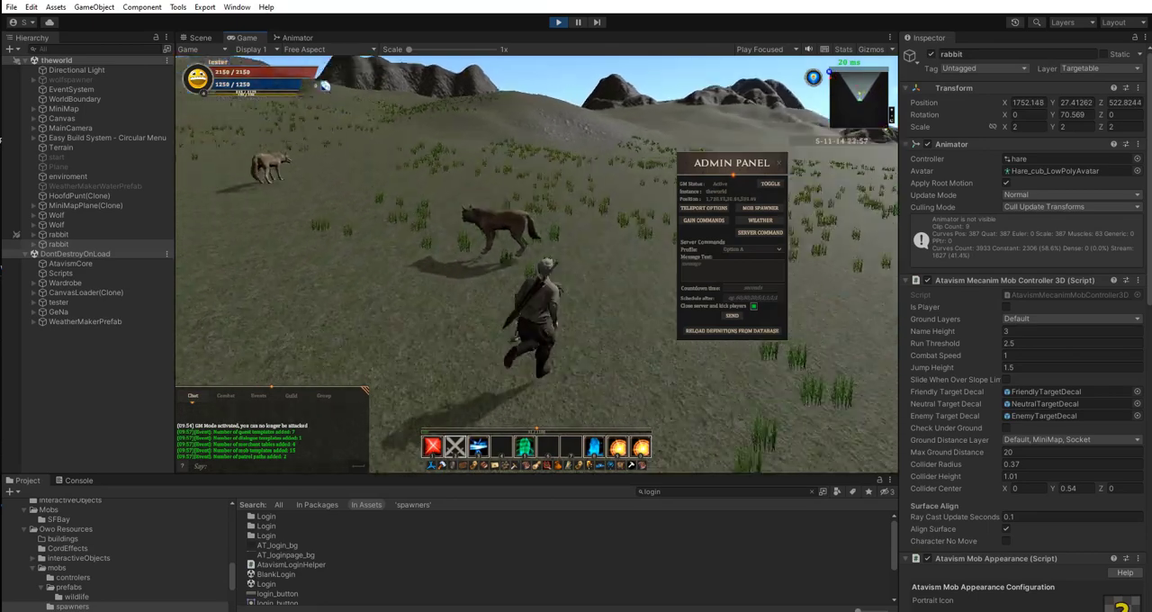
key(w)
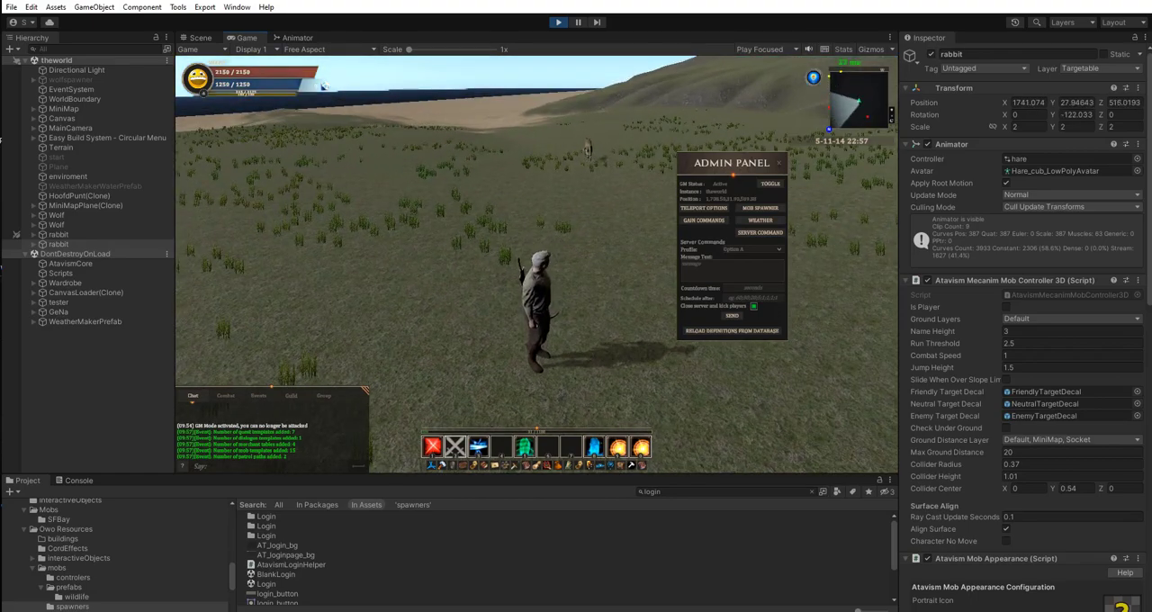
Deactivate GM mode in the Admin Panel and run the character up to a wolf to provoke its aggro.
key(w)
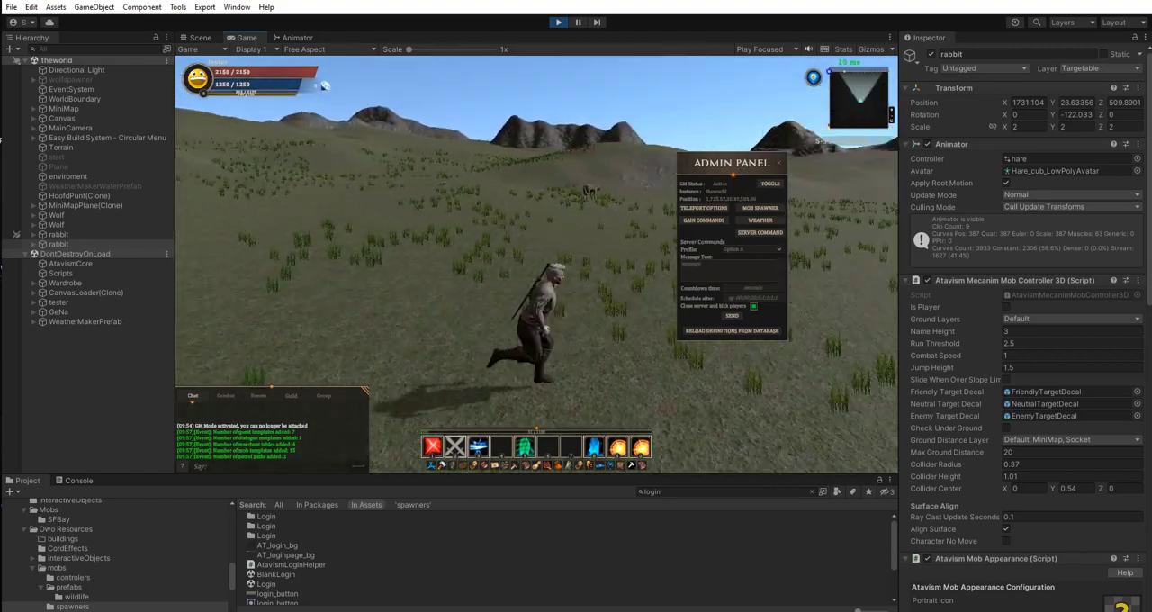
click(770, 184)
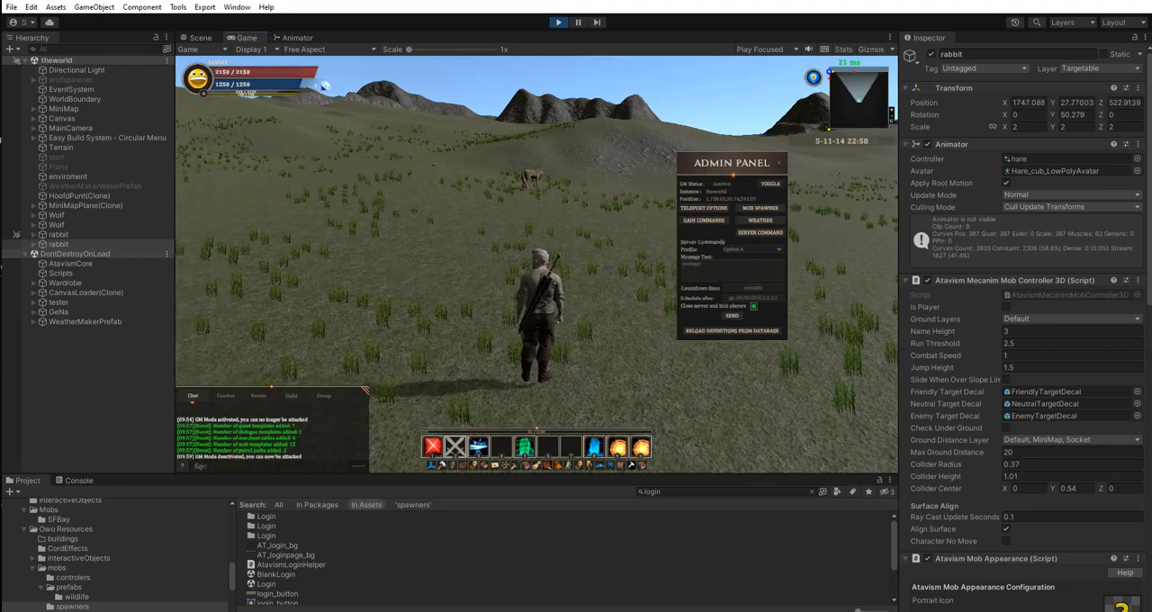
key(w)
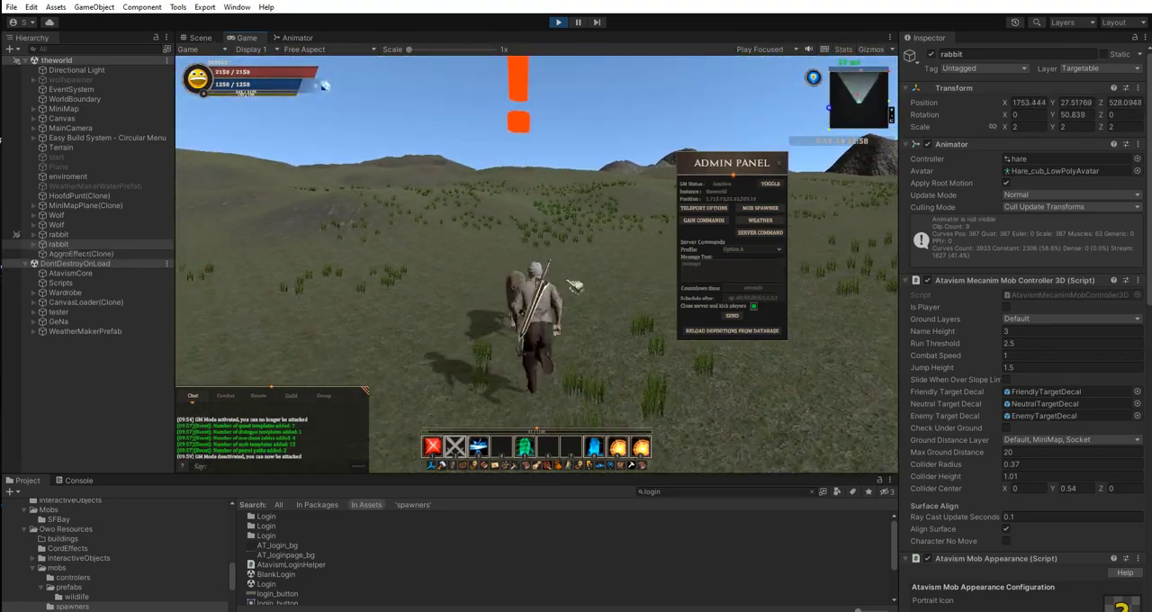
Target the attacking wolf and turn the character beside it to examine its combat behaviour.
key(Tab)
key(w)
key(d)
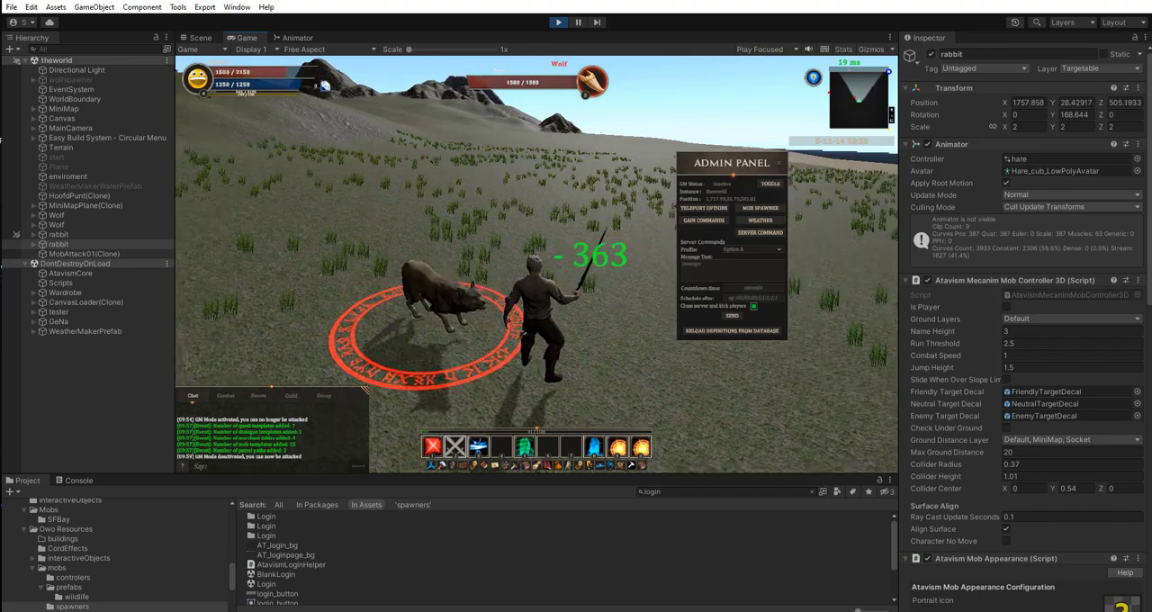
key(d)
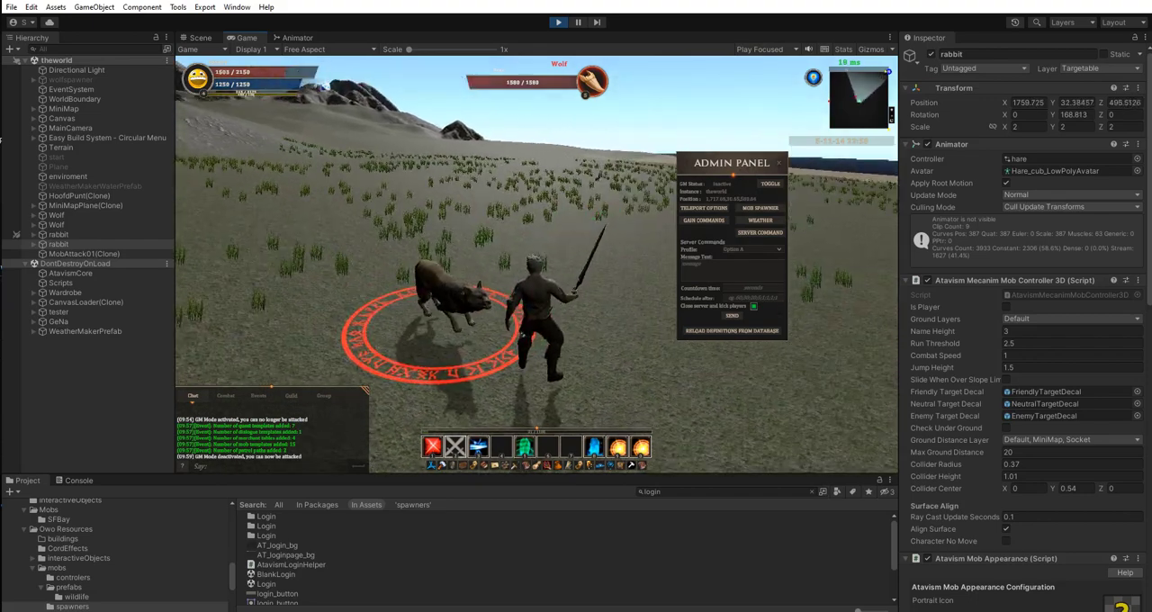
key(d)
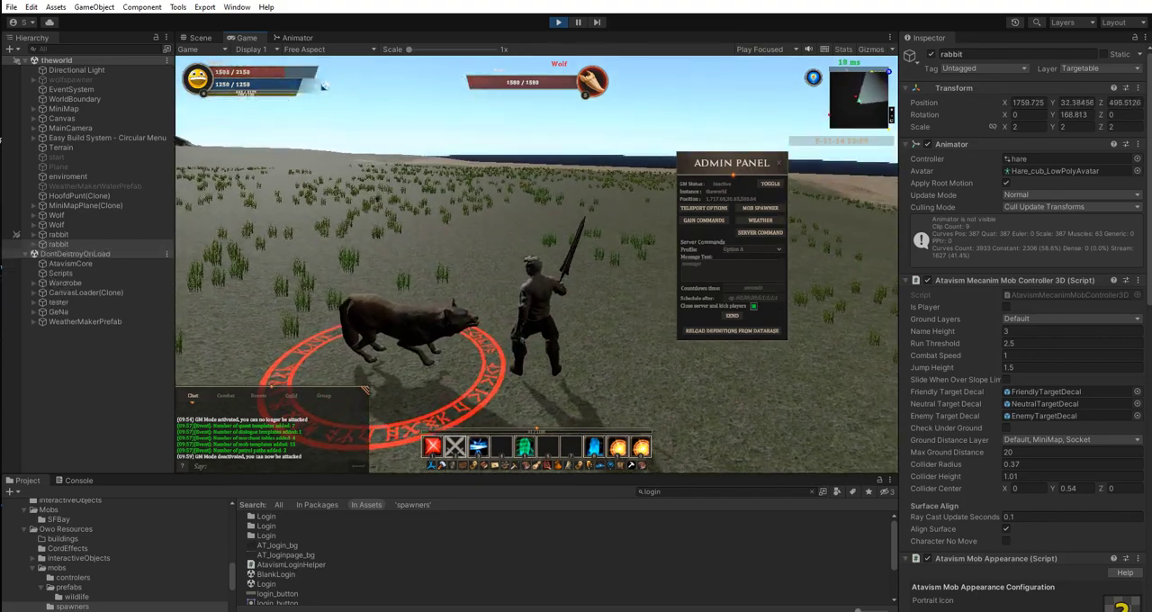
Run the character away from the wolf across the grassland to test its chase behaviour.
key(w)
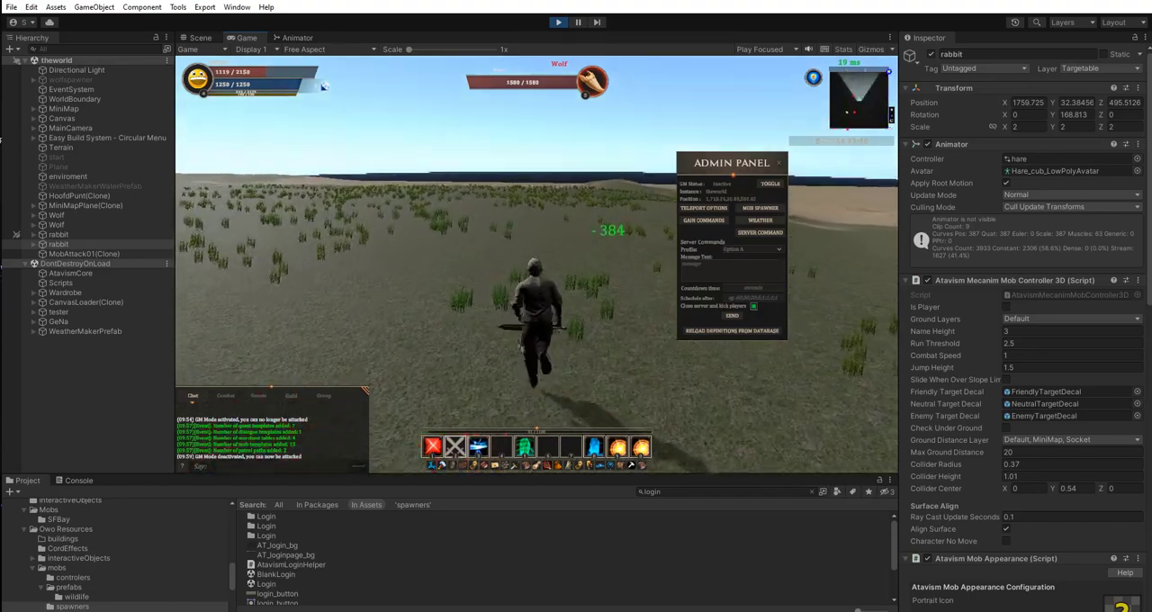
key(a)
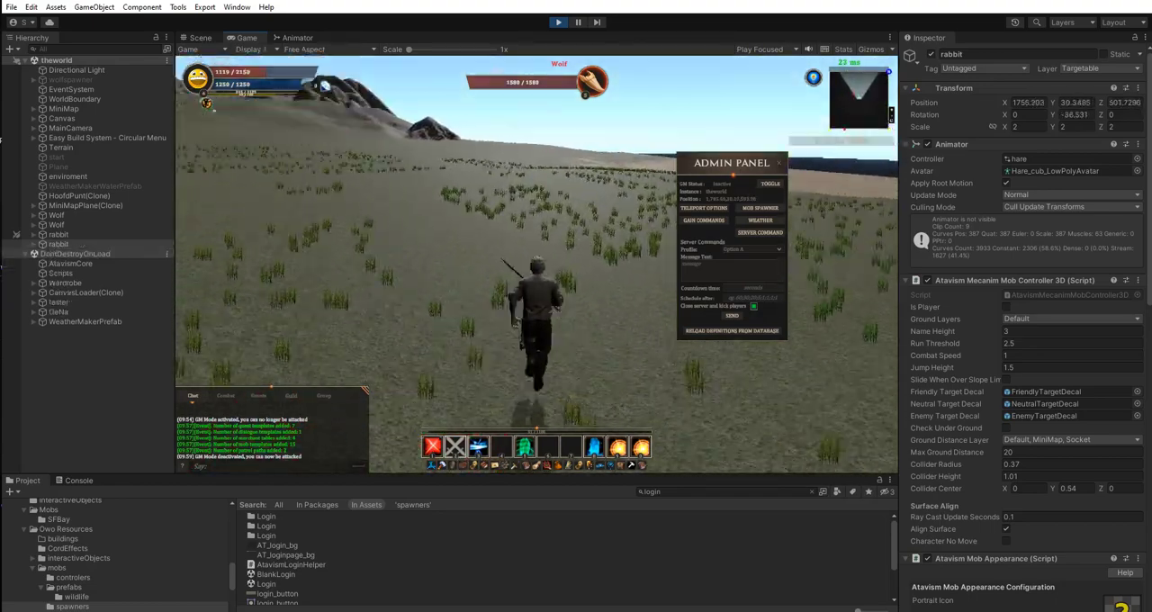
key(a)
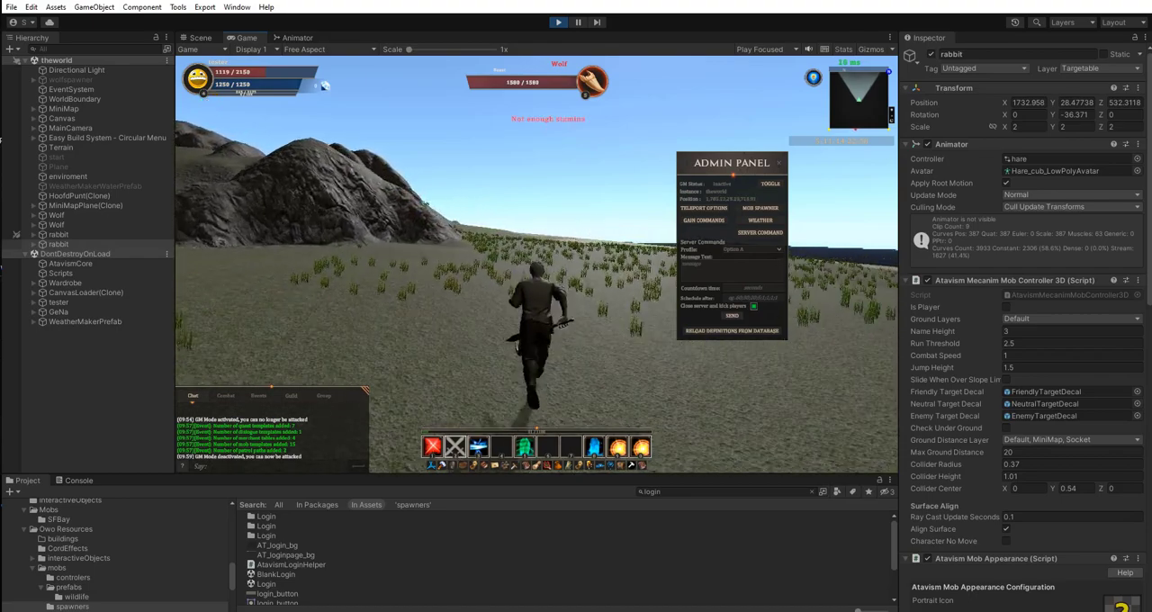
key(w)
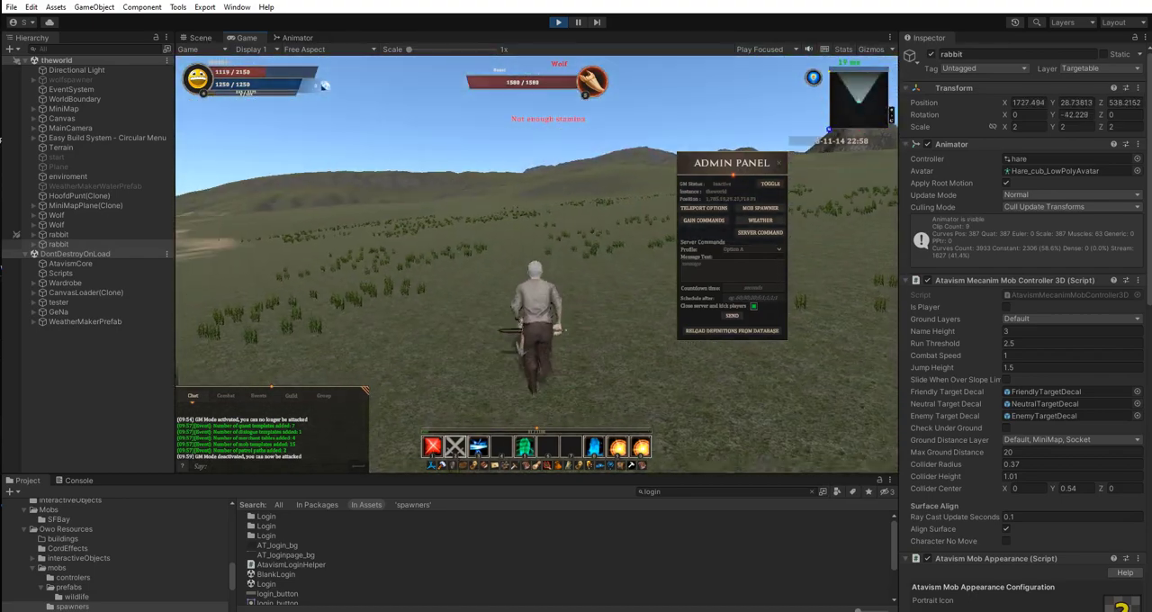
key(w)
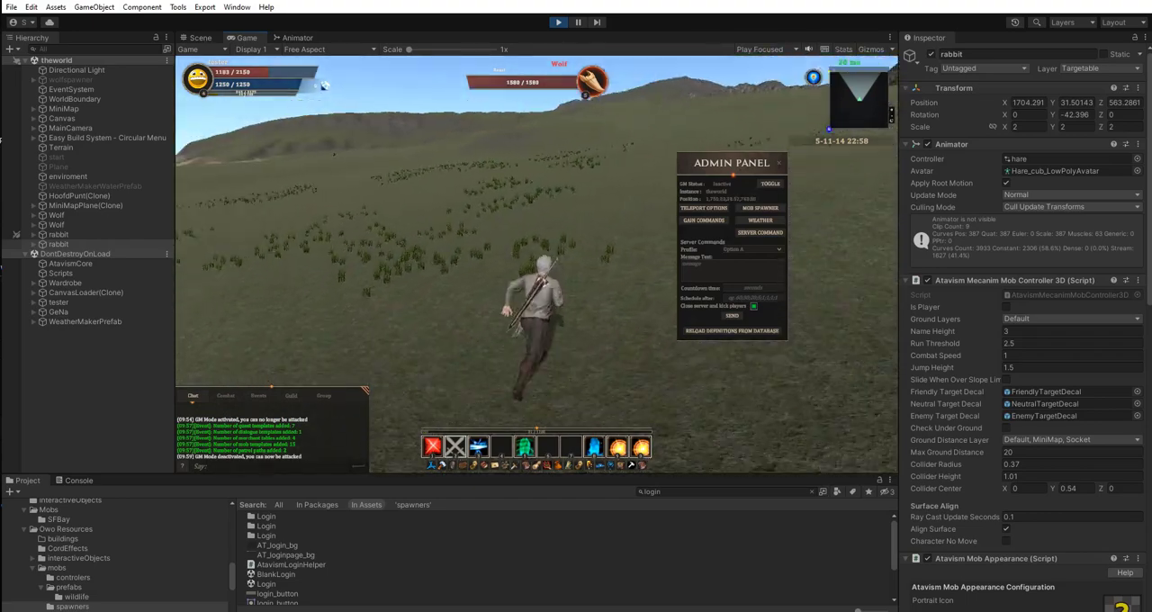
key(a)
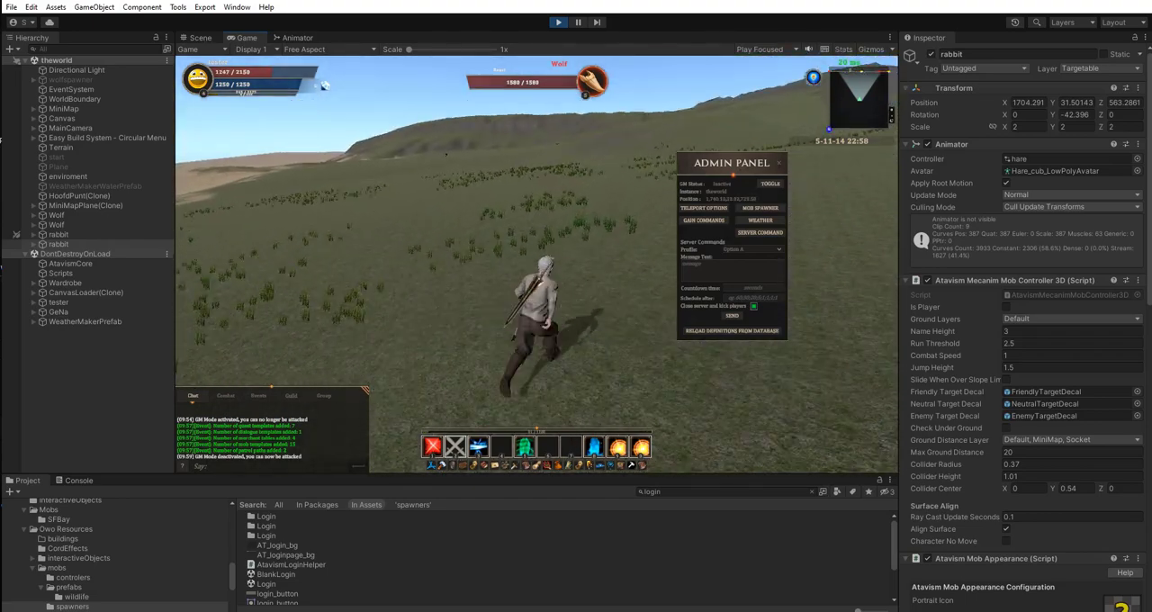